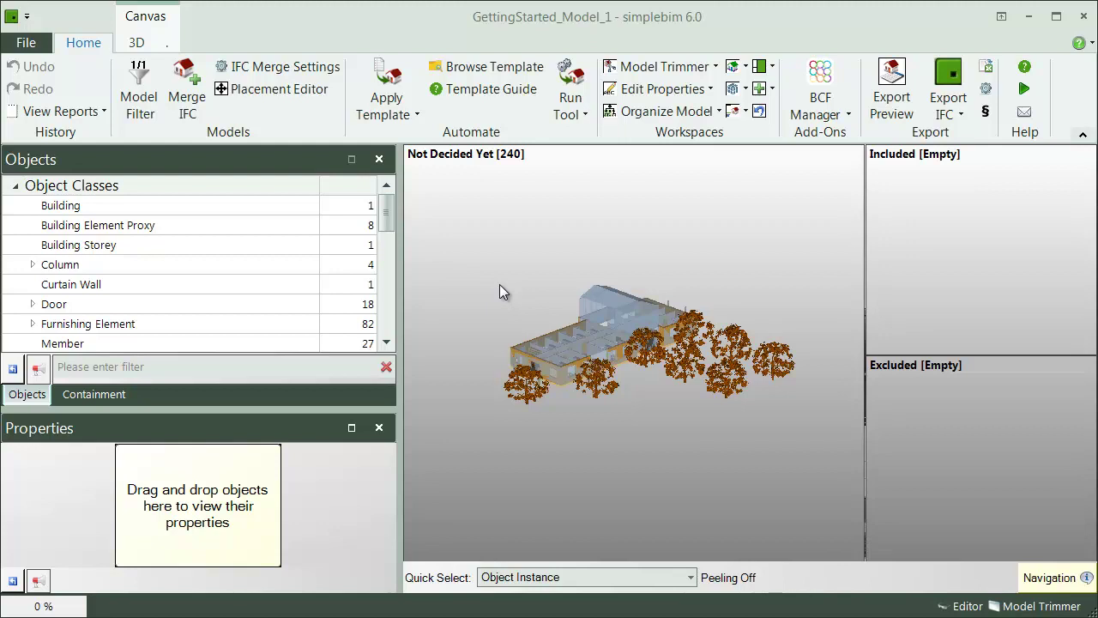
In IFC Merge Settings, require only one site, one building and one storey set merged by name
{"action": "left_click", "coordinate": [184, 95]}
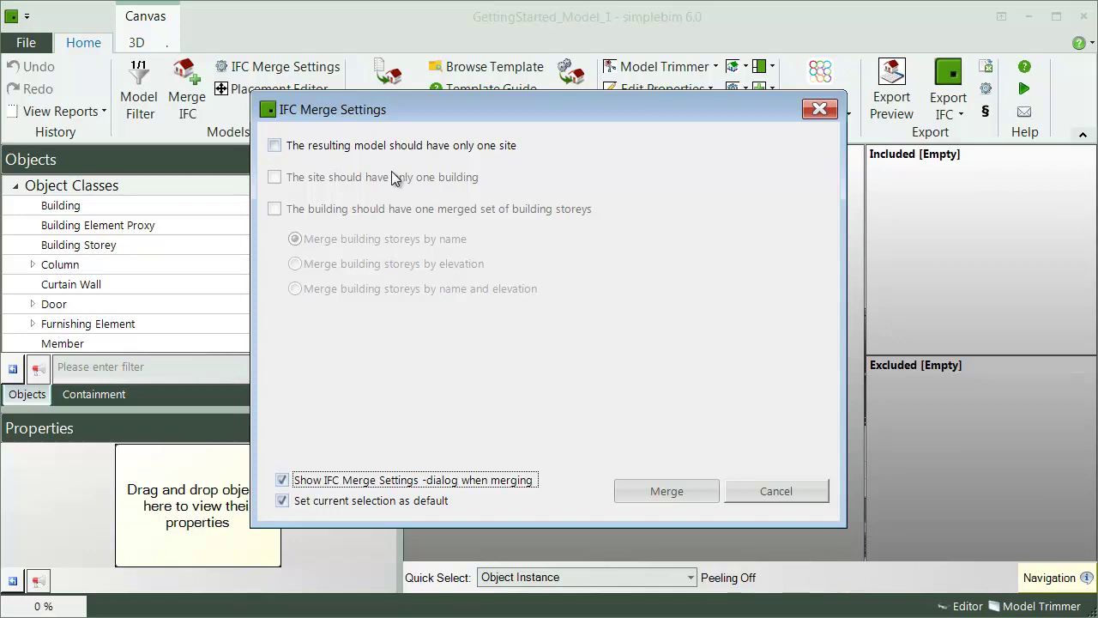
{"action": "left_click", "coordinate": [276, 147]}
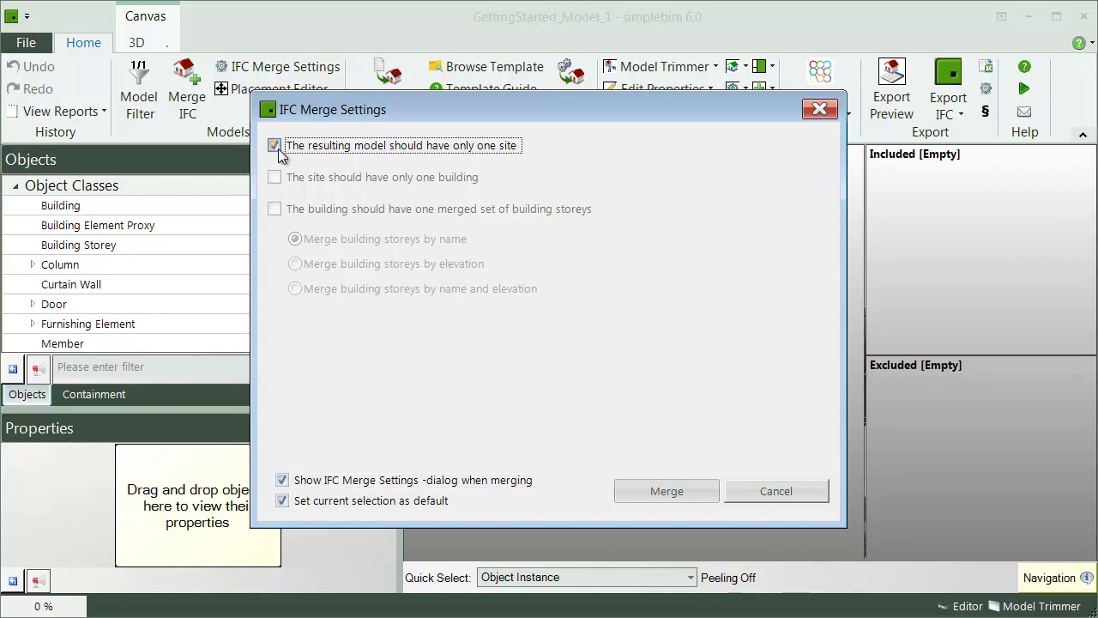
{"action": "left_click", "coordinate": [275, 178]}
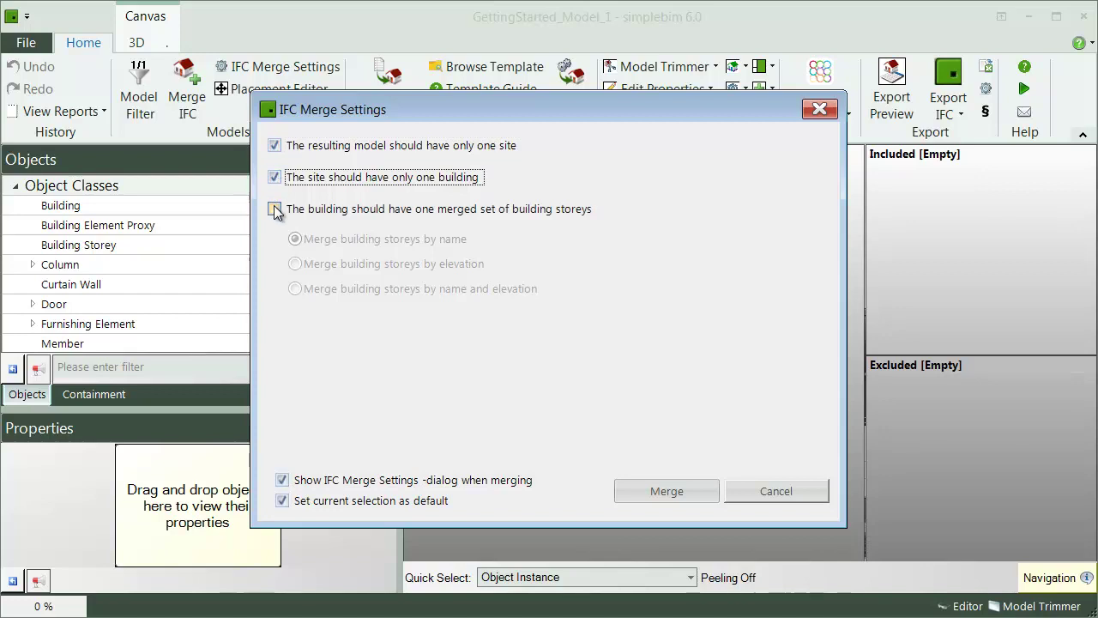
{"action": "left_click", "coordinate": [274, 211]}
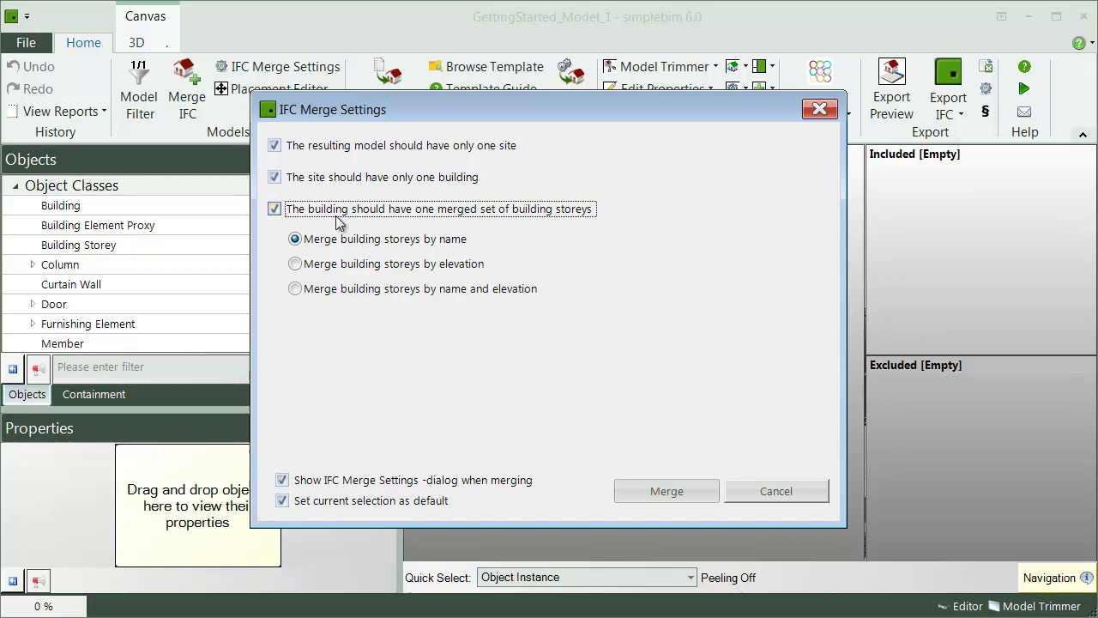
Merge GettingStarted_Model_2.ifc and GettingStarted_Model_3.ifc into the open model and dismiss the large-model warning
{"action": "left_click", "coordinate": [693, 491]}
{"action": "left_click", "coordinate": [169, 163]}
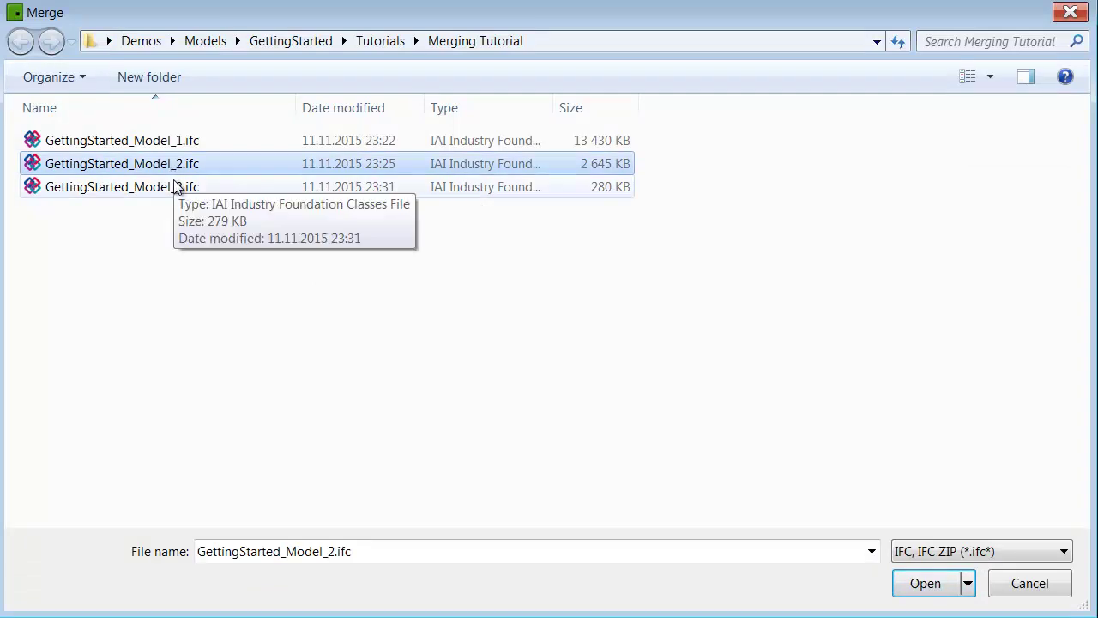
{"action": "left_click", "coordinate": [177, 185], "text": "ctrl"}
{"action": "left_click", "coordinate": [910, 585]}
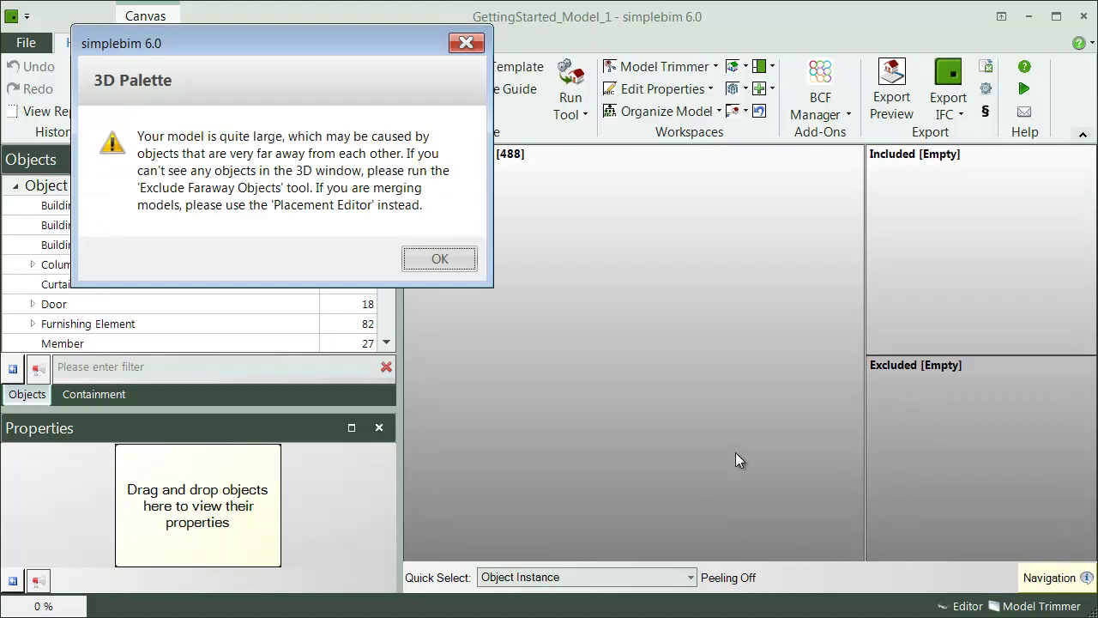
{"action": "left_click_drag", "start_coordinate": [297, 45], "coordinate": [573, 204]}
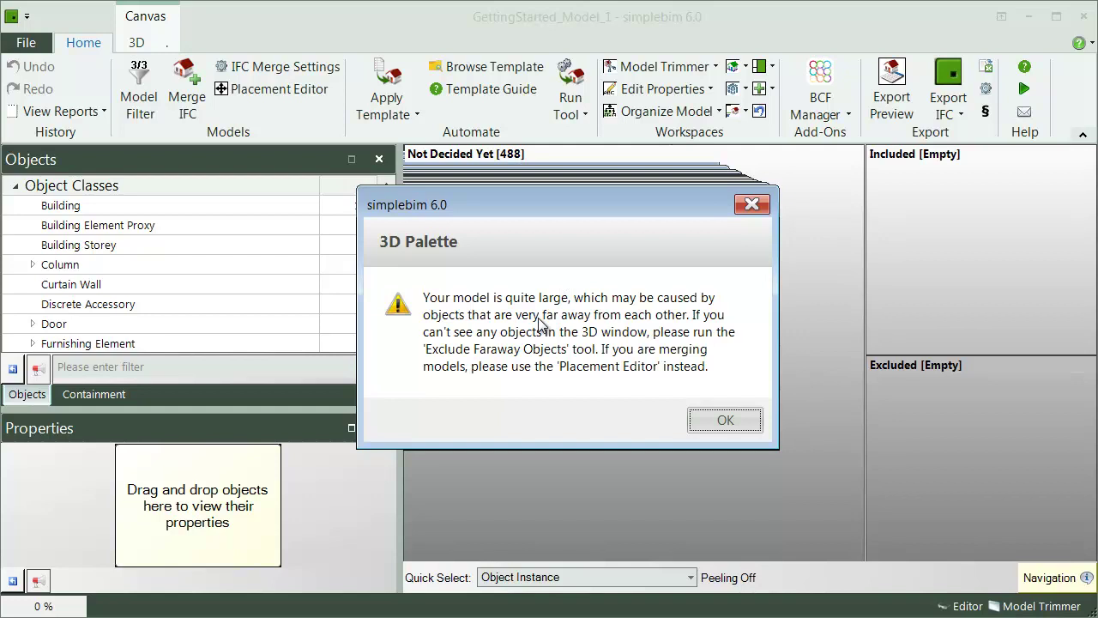
{"action": "left_click", "coordinate": [720, 426]}
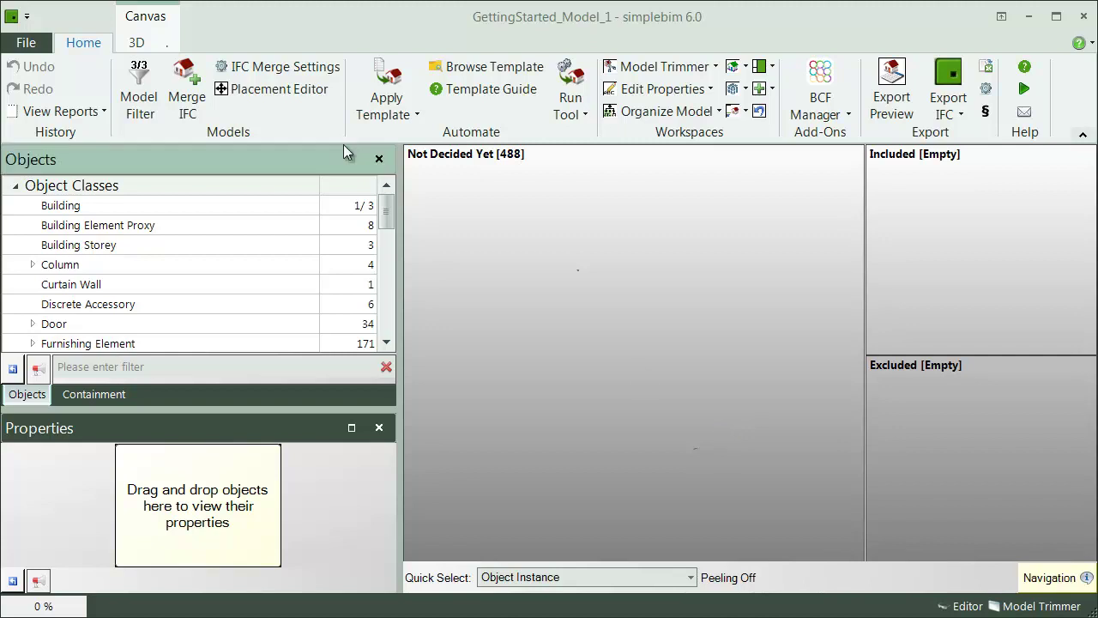
Open the Model Placement Editor on the Move tab and list the Target Objects models
{"action": "left_click", "coordinate": [299, 94]}
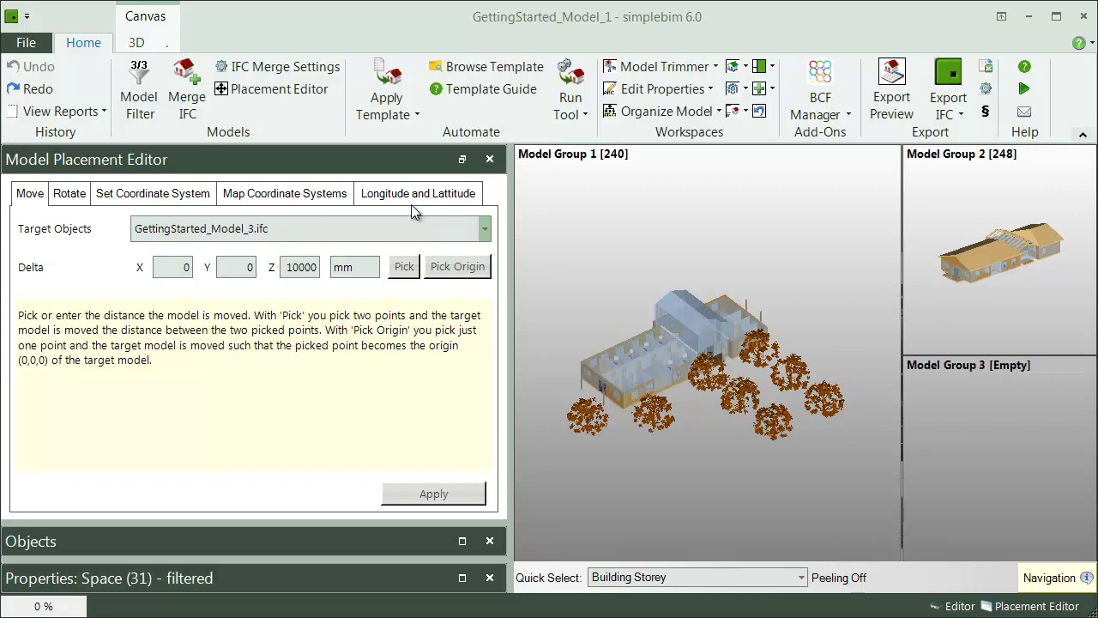
{"action": "left_click", "coordinate": [28, 196]}
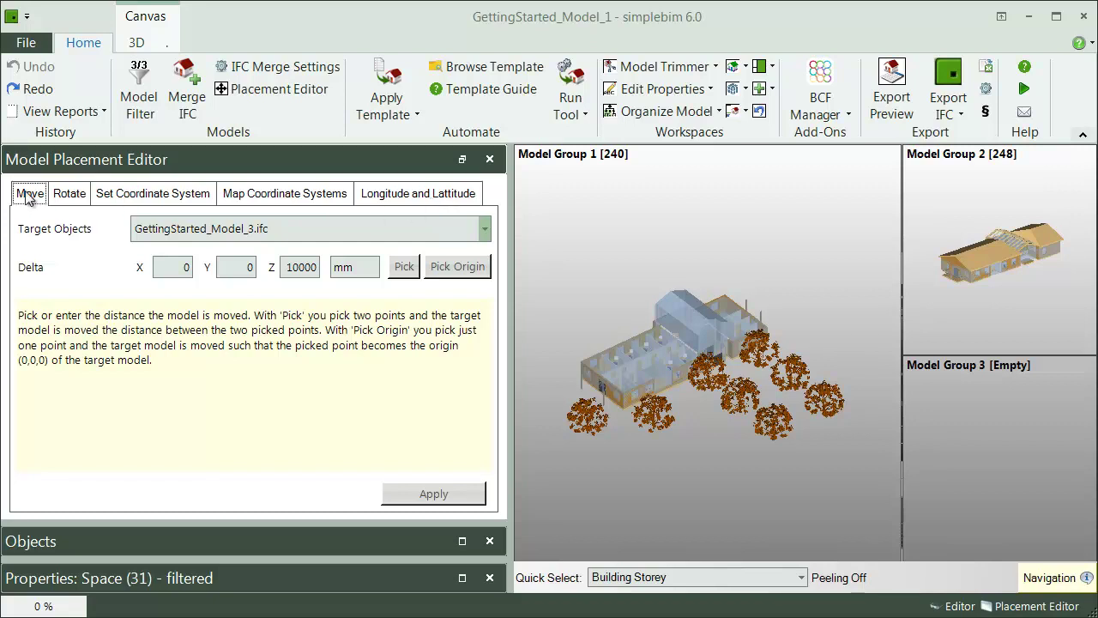
{"action": "left_click", "coordinate": [485, 228]}
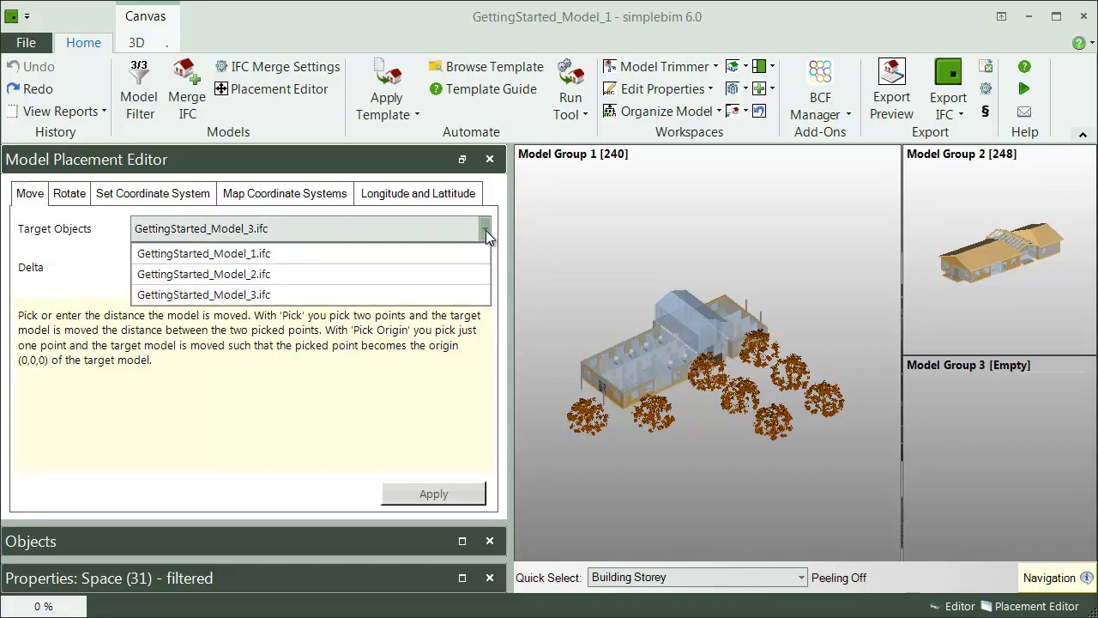
Raise GettingStarted_Model_1.ifc by Z 10000 mm, then undo the move
{"action": "left_click", "coordinate": [403, 264]}
{"action": "left_click", "coordinate": [289, 269]}
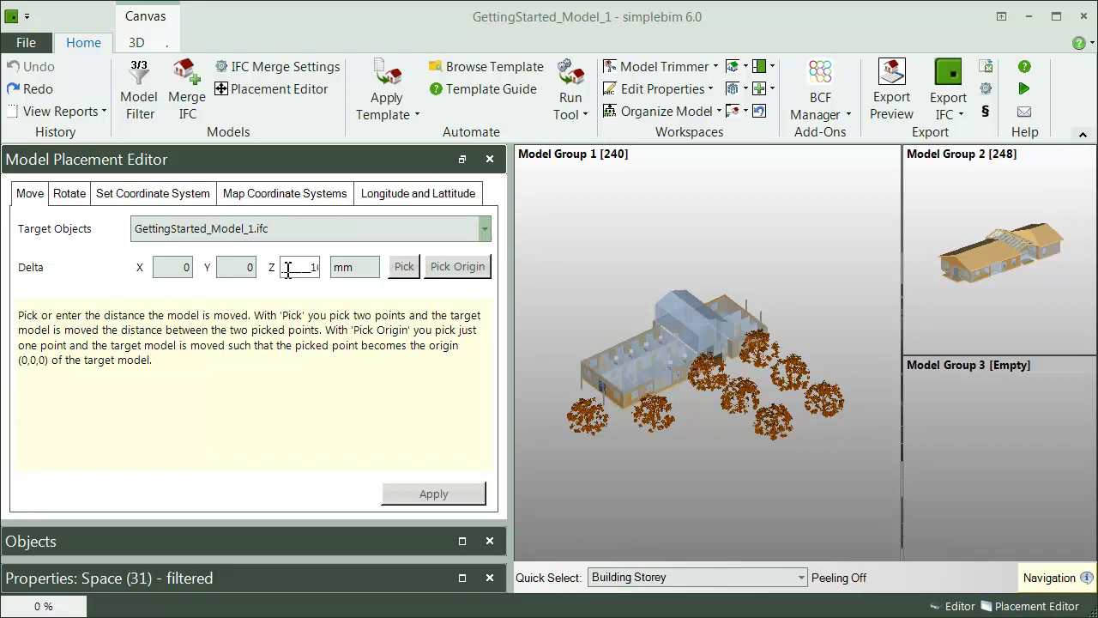
{"action": "type", "text": "10000"}
{"action": "key", "text": "Tab"}
{"action": "left_click", "coordinate": [438, 496]}
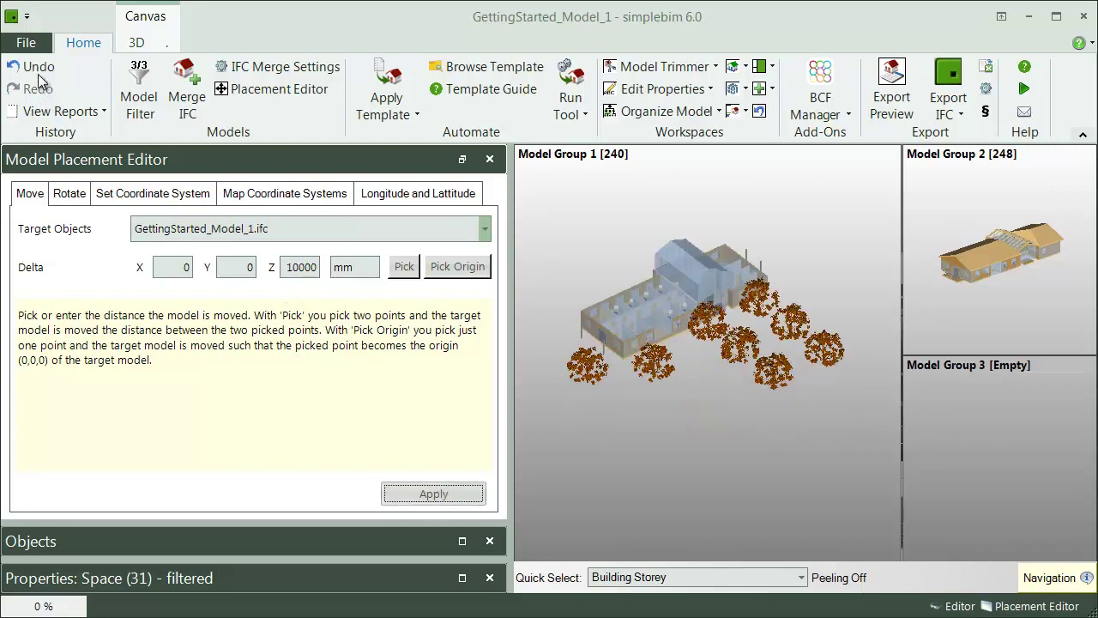
{"action": "left_click", "coordinate": [39, 74]}
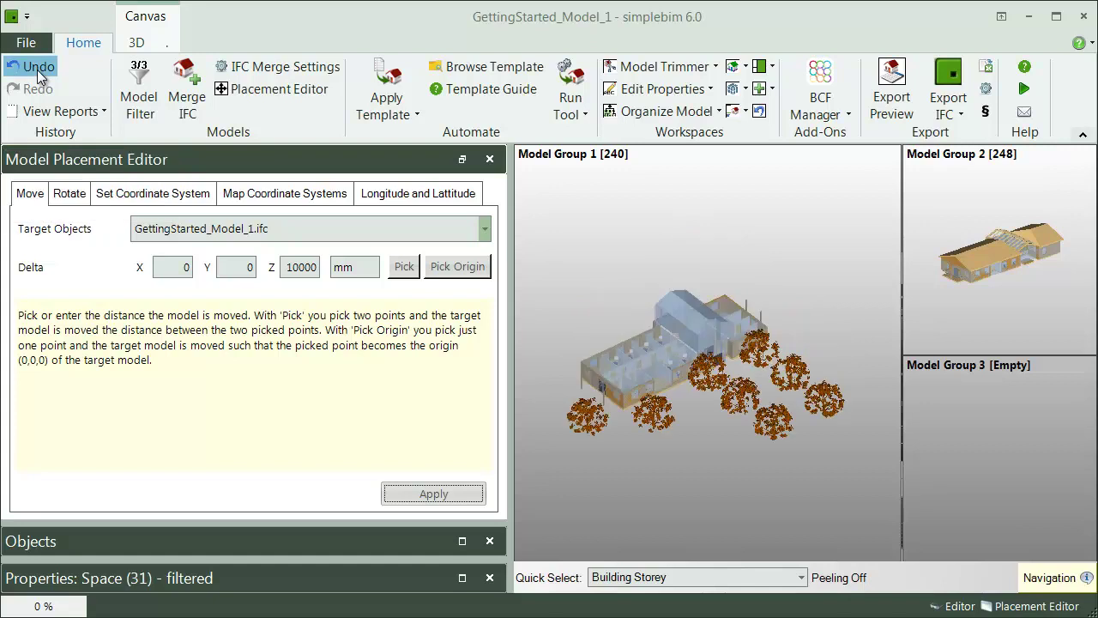
Target GettingStarted_Model_3.ifc, raise the roof storey by 10000 mm in Building Storey mode, then undo it
{"action": "left_click", "coordinate": [484, 228]}
{"action": "left_click", "coordinate": [374, 289]}
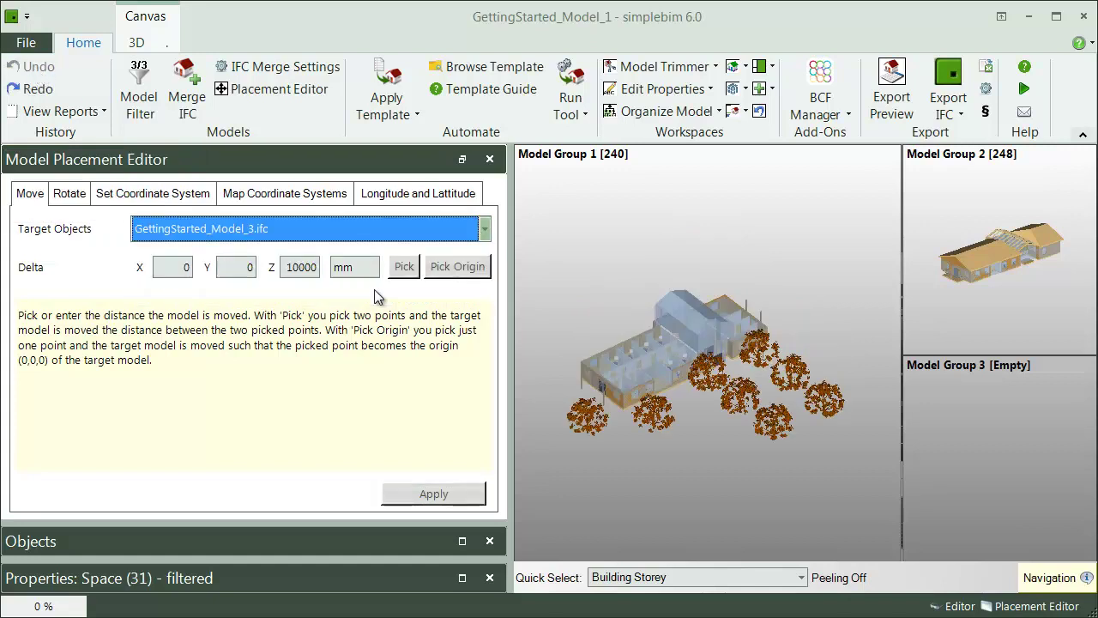
{"action": "left_click", "coordinate": [701, 577]}
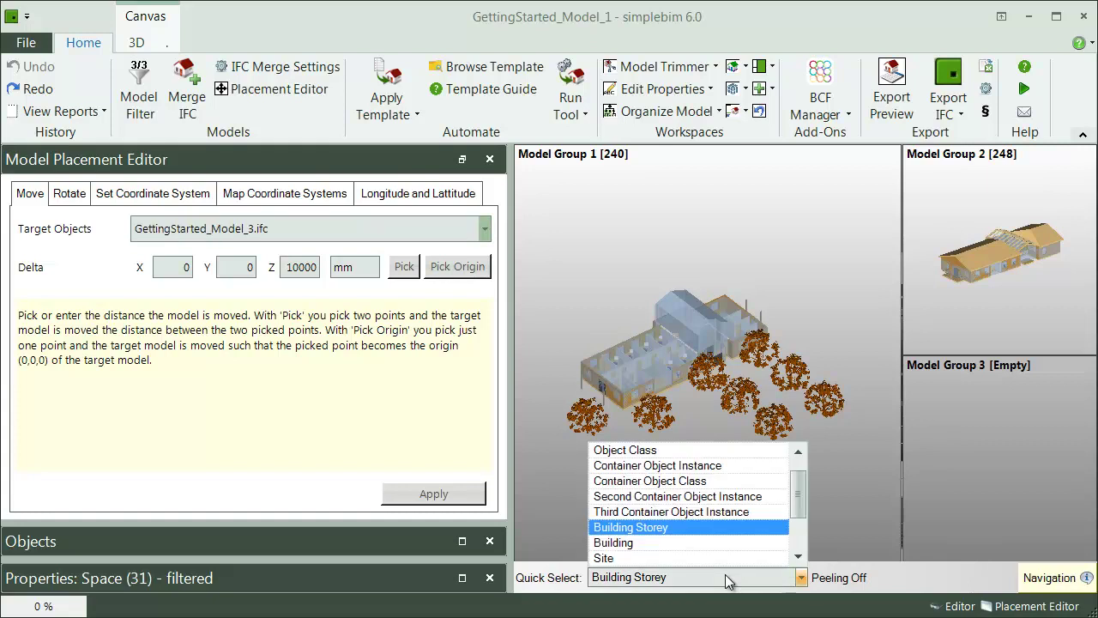
{"action": "left_click", "coordinate": [683, 526]}
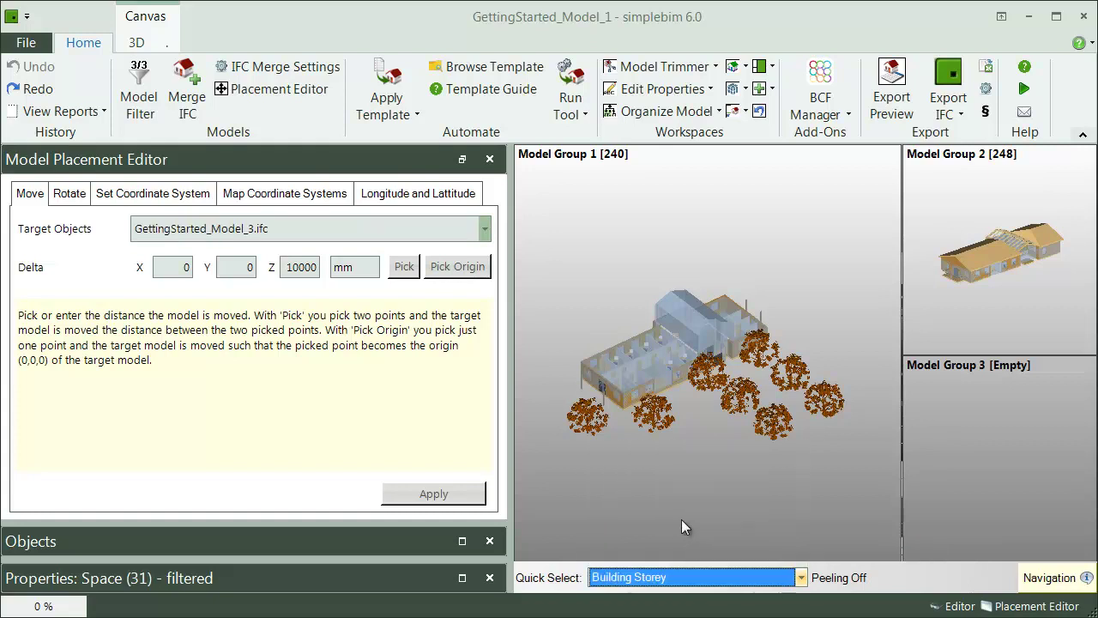
{"action": "left_click", "coordinate": [992, 253]}
{"action": "left_click", "coordinate": [431, 491]}
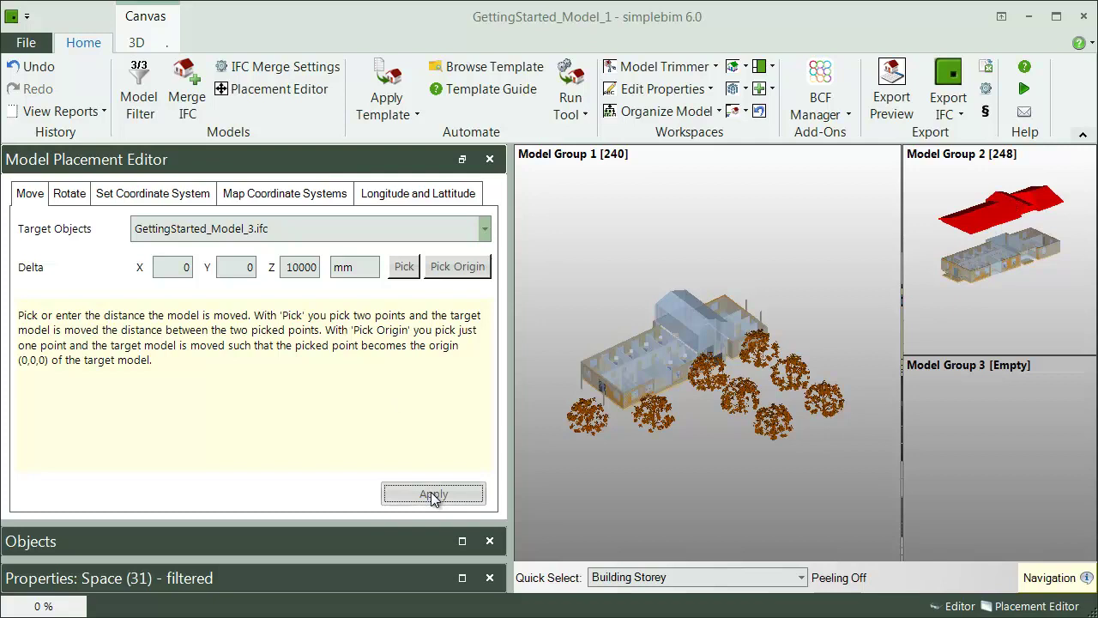
{"action": "left_click", "coordinate": [29, 69]}
{"action": "left_click", "coordinate": [28, 89]}
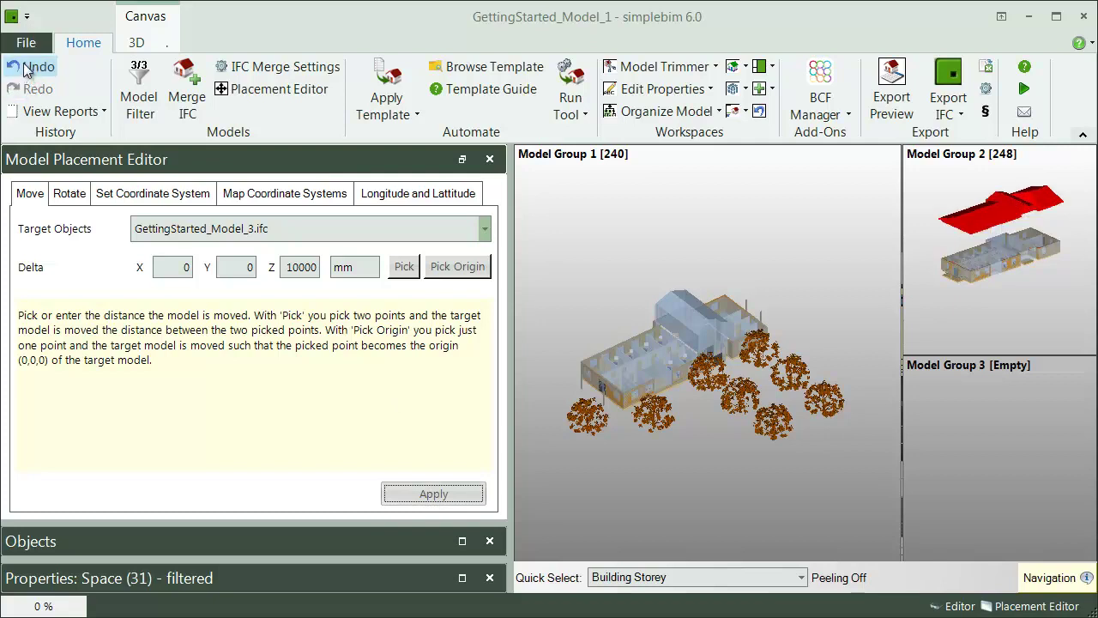
{"action": "left_click", "coordinate": [28, 68]}
With Quick Select on Object Instance, raise the front-left tree by 10000 mm, undo, and clear selection
{"action": "left_click", "coordinate": [652, 576]}
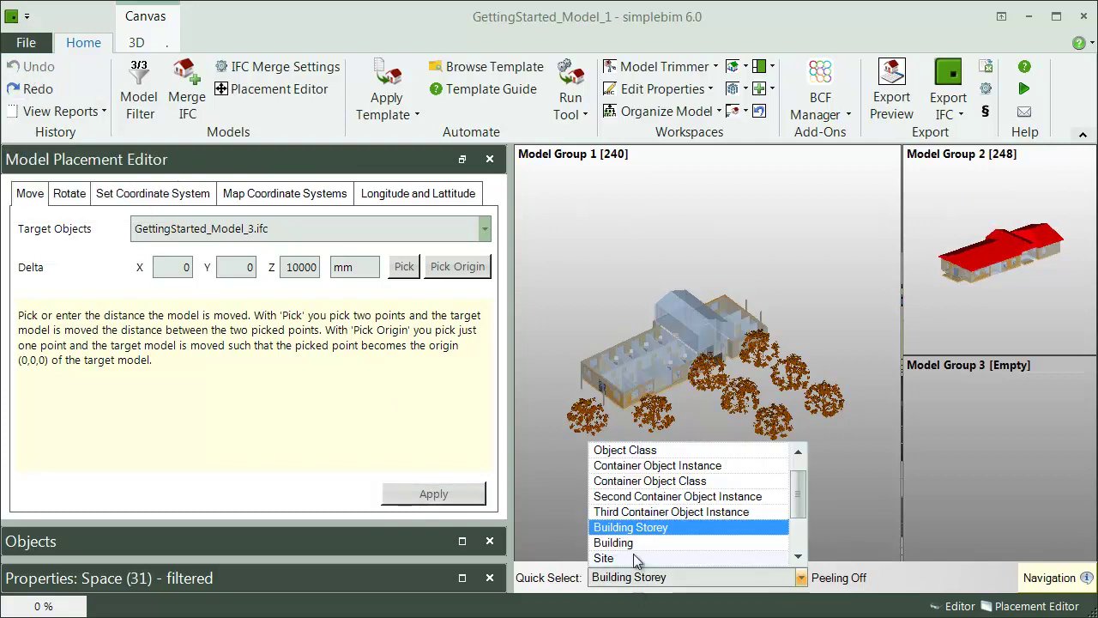
{"action": "left_click", "coordinate": [624, 451]}
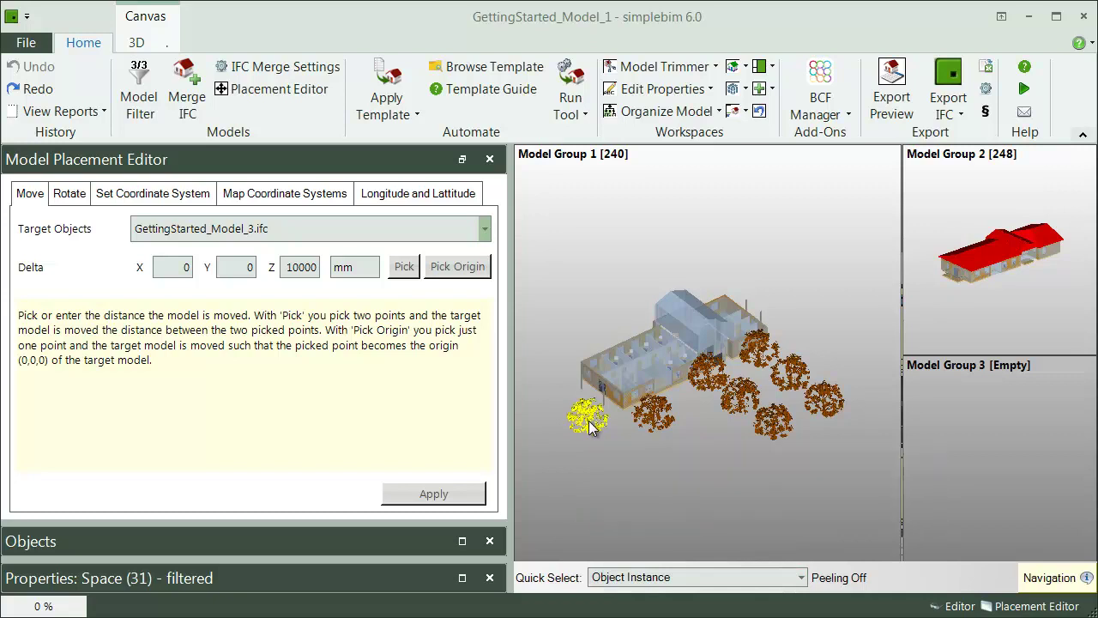
{"action": "left_click", "coordinate": [588, 416]}
{"action": "left_click", "coordinate": [433, 494]}
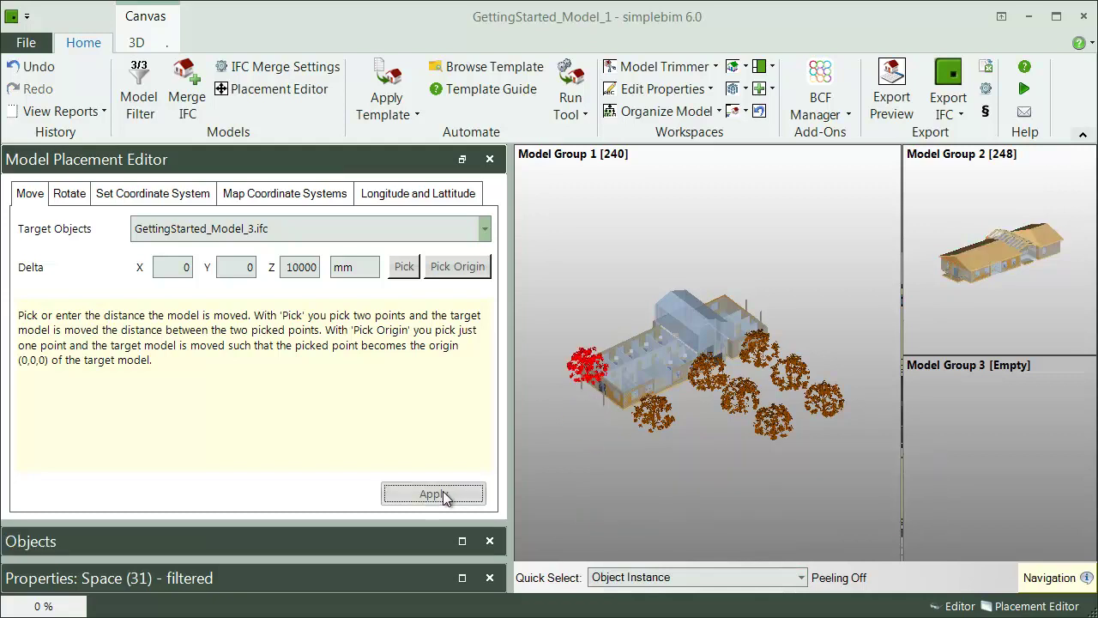
{"action": "left_click", "coordinate": [28, 68]}
{"action": "left_click", "coordinate": [717, 492]}
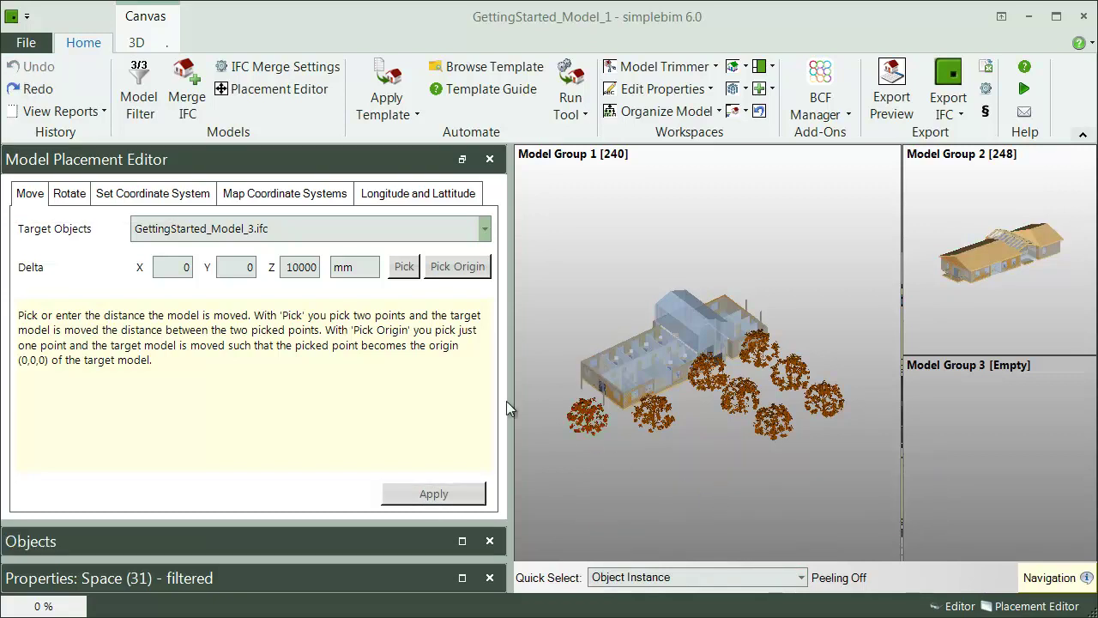
Move the model by picking the Model Group 2 building corner onto the matching Model Group 1 wall corner
{"action": "left_click", "coordinate": [404, 267]}
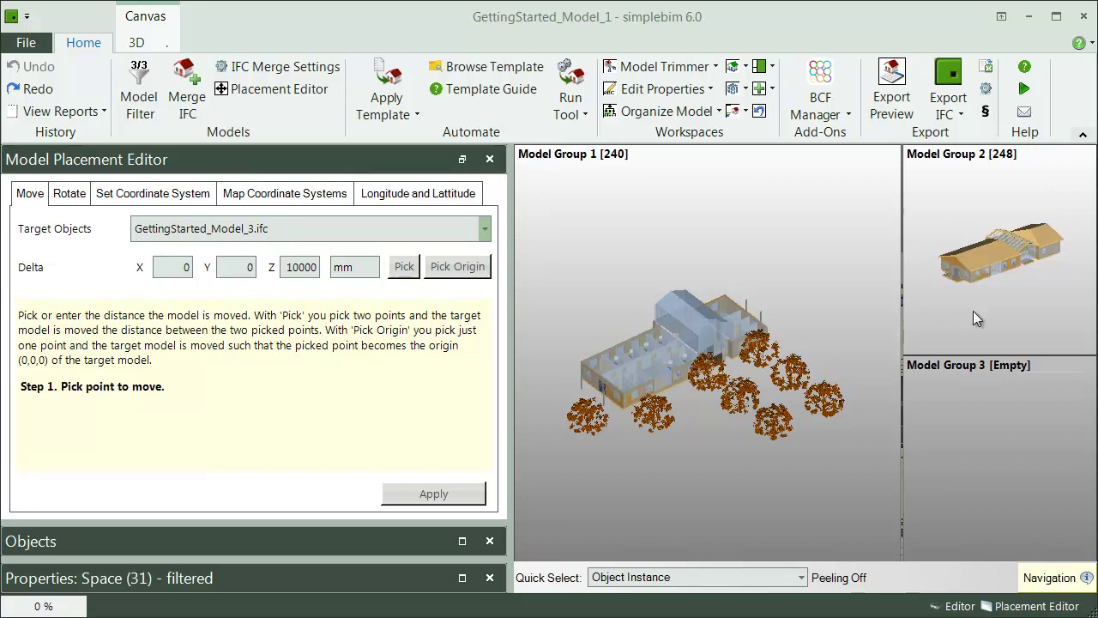
{"action": "scroll", "coordinate": [973, 314], "scroll_direction": "up", "scroll_amount": 2}
{"action": "scroll", "coordinate": [947, 253], "scroll_direction": "up", "scroll_amount": 3}
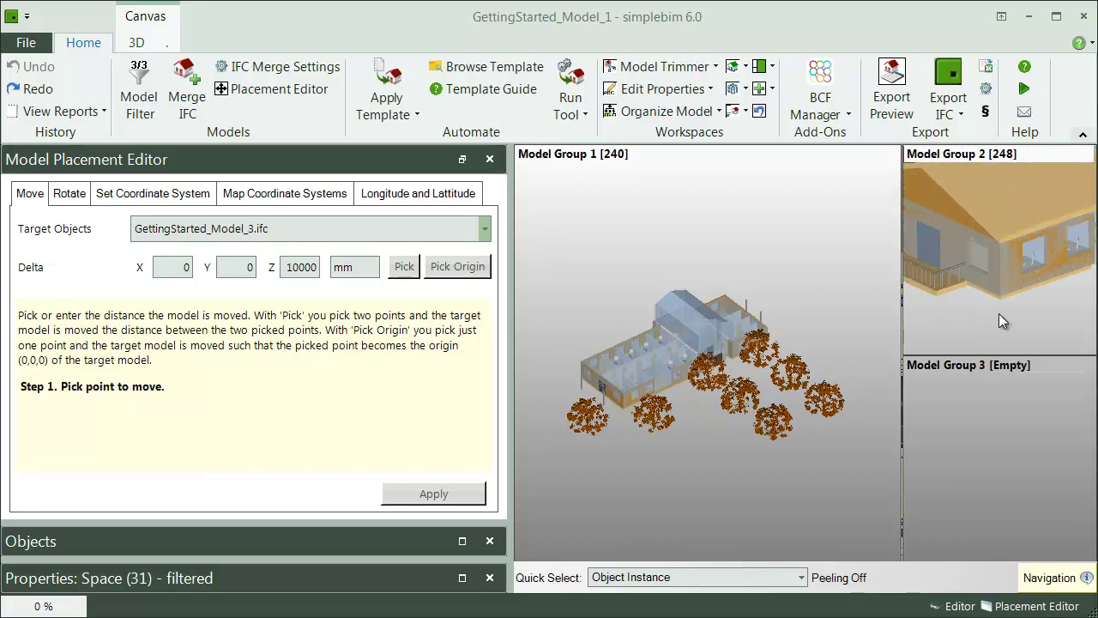
{"action": "scroll", "coordinate": [1000, 312], "scroll_direction": "up", "scroll_amount": 3}
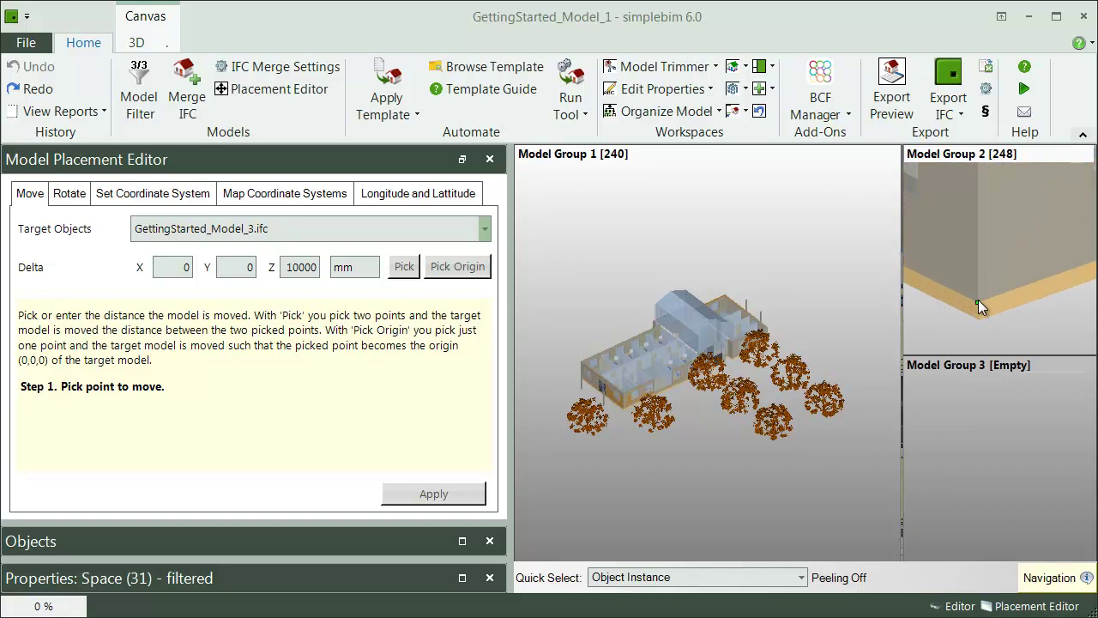
{"action": "left_click", "coordinate": [978, 302]}
{"action": "scroll", "coordinate": [587, 399], "scroll_direction": "up", "scroll_amount": 5}
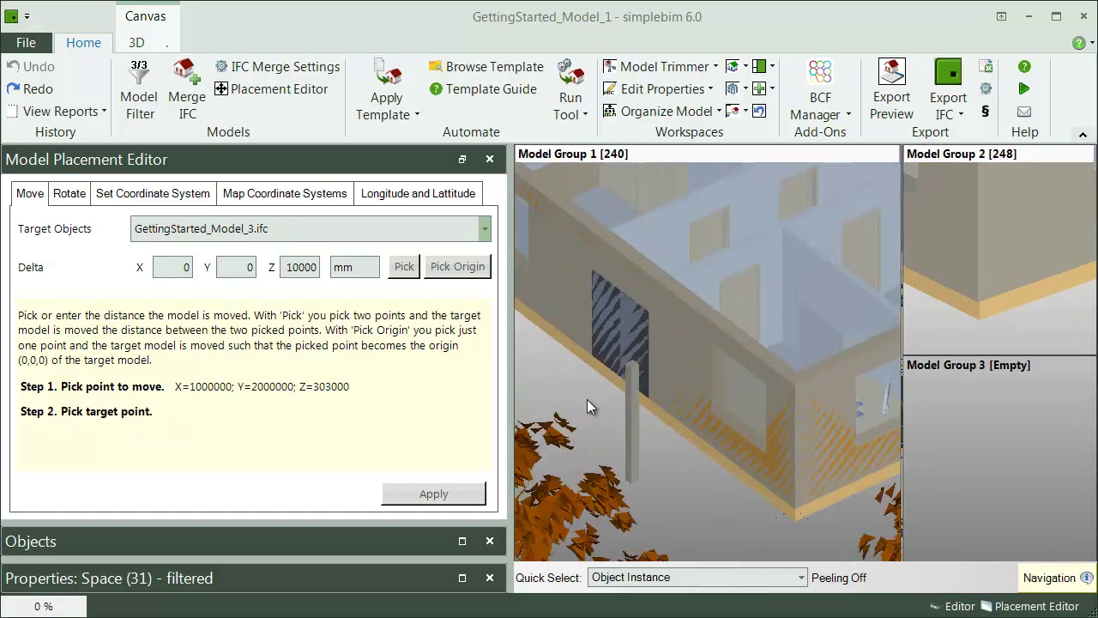
{"action": "left_click", "coordinate": [795, 384]}
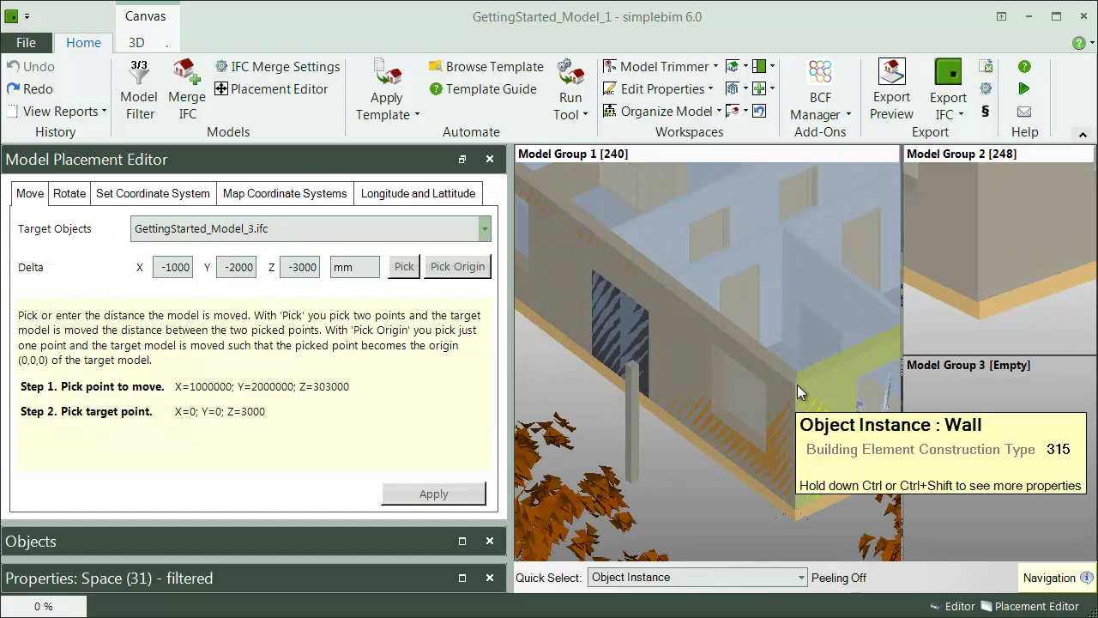
{"action": "left_click", "coordinate": [418, 494]}
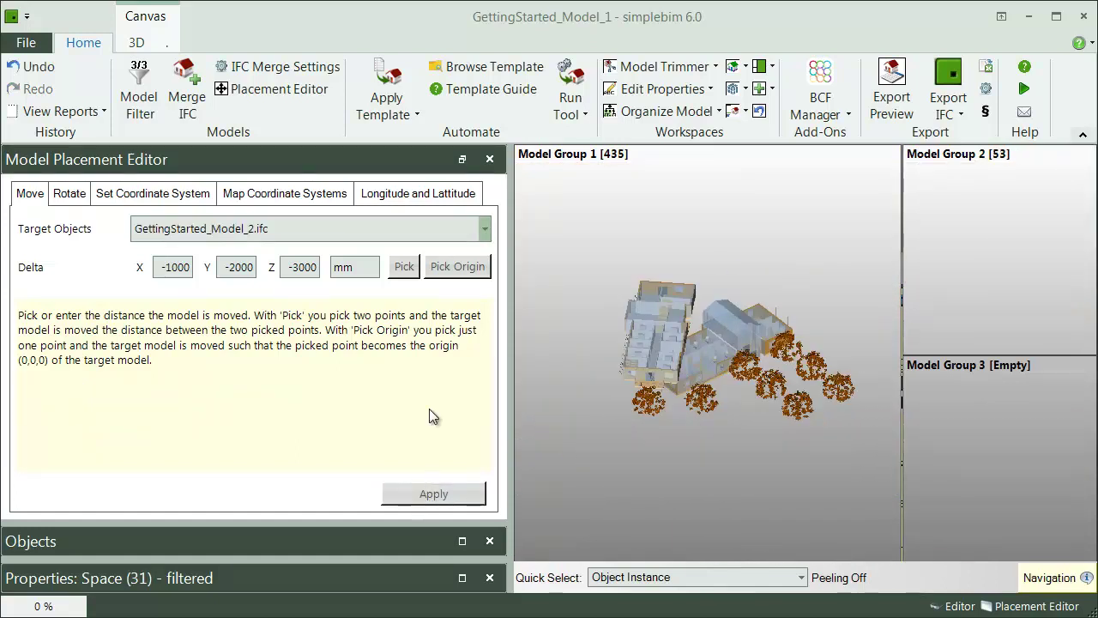
Move GettingStarted_Model_3.ifc into place with the other models
{"action": "left_click", "coordinate": [429, 228]}
{"action": "left_click", "coordinate": [358, 285]}
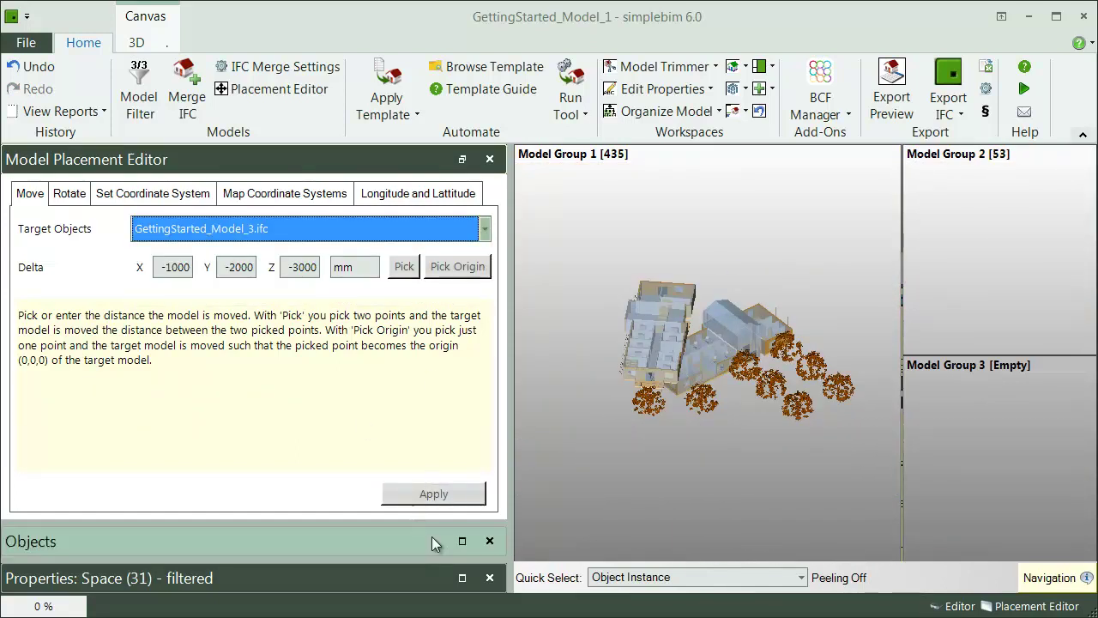
{"action": "left_click", "coordinate": [433, 495]}
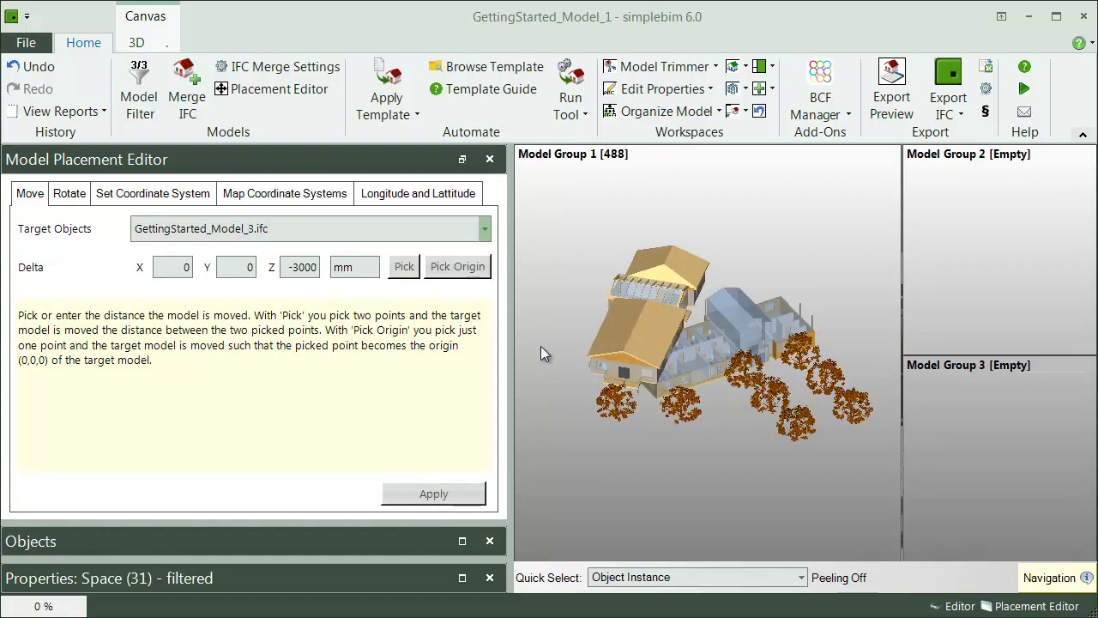
Pick the building corner as the new origin for GettingStarted_Model_3.ifc
{"action": "left_click", "coordinate": [458, 267]}
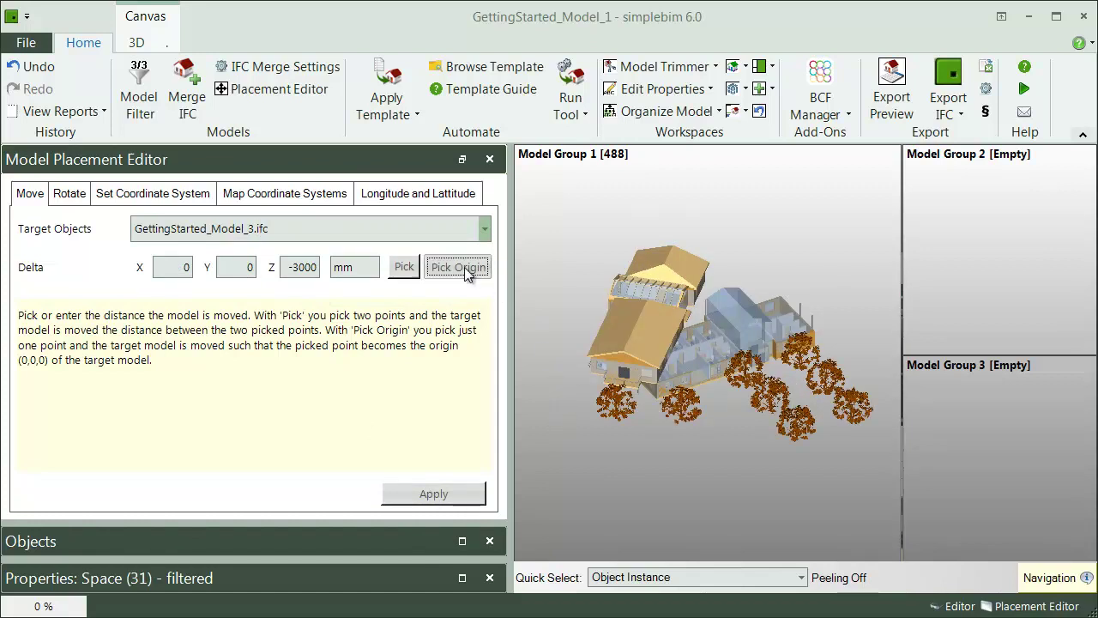
{"action": "scroll", "coordinate": [657, 387], "scroll_direction": "up", "scroll_amount": 5}
{"action": "scroll", "coordinate": [656, 388], "scroll_direction": "up", "scroll_amount": 2}
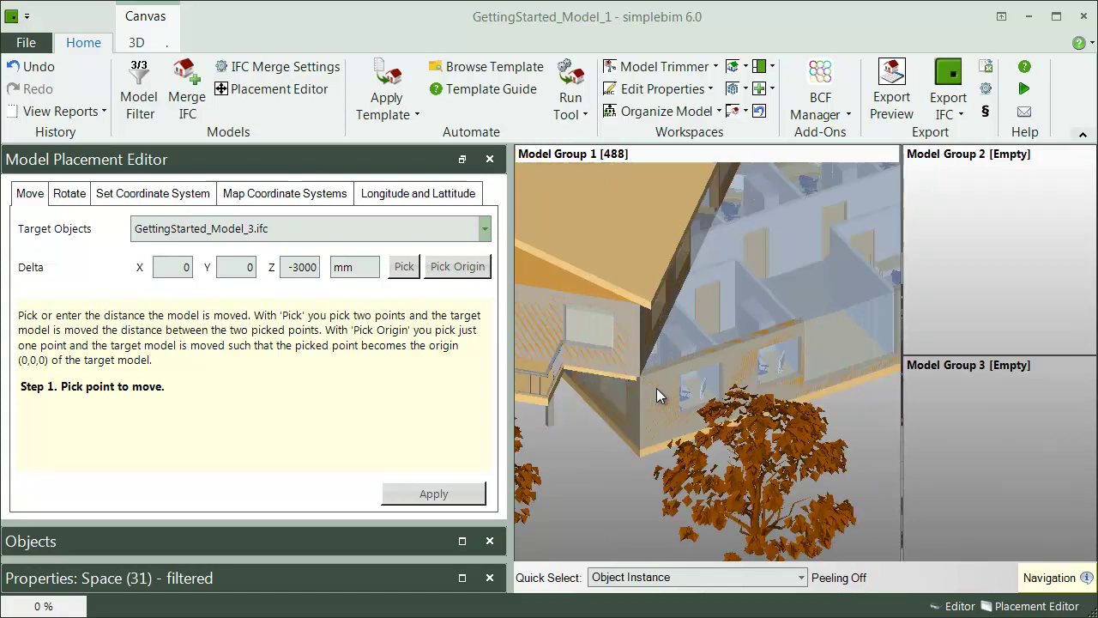
{"action": "left_click", "coordinate": [640, 448]}
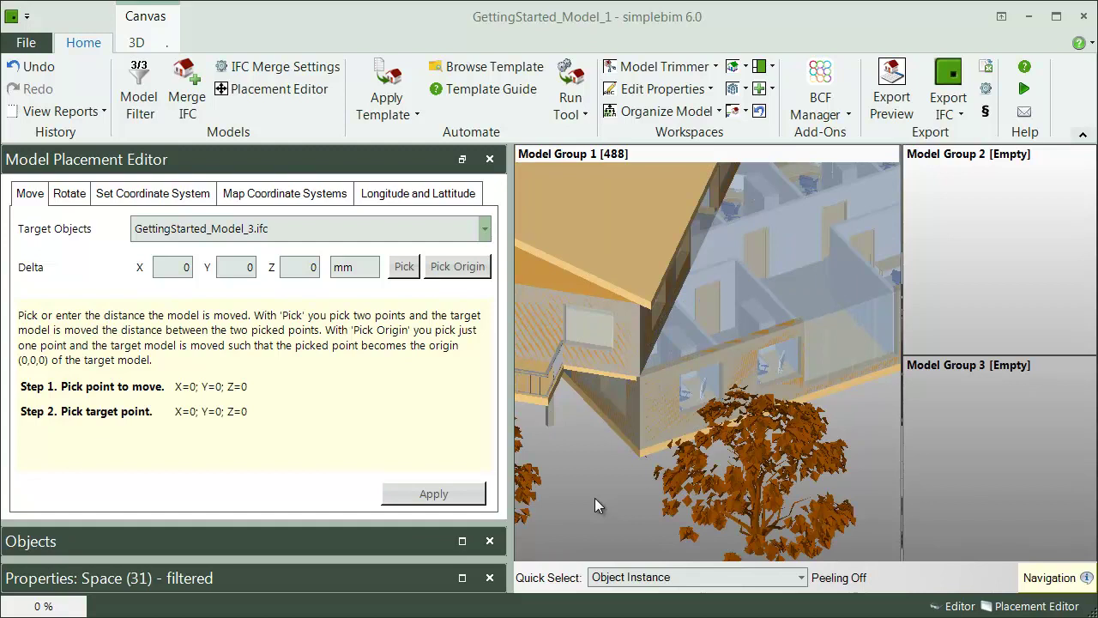
{"action": "scroll", "coordinate": [661, 471], "scroll_direction": "down", "scroll_amount": 5}
{"action": "scroll", "coordinate": [664, 467], "scroll_direction": "down", "scroll_amount": 1}
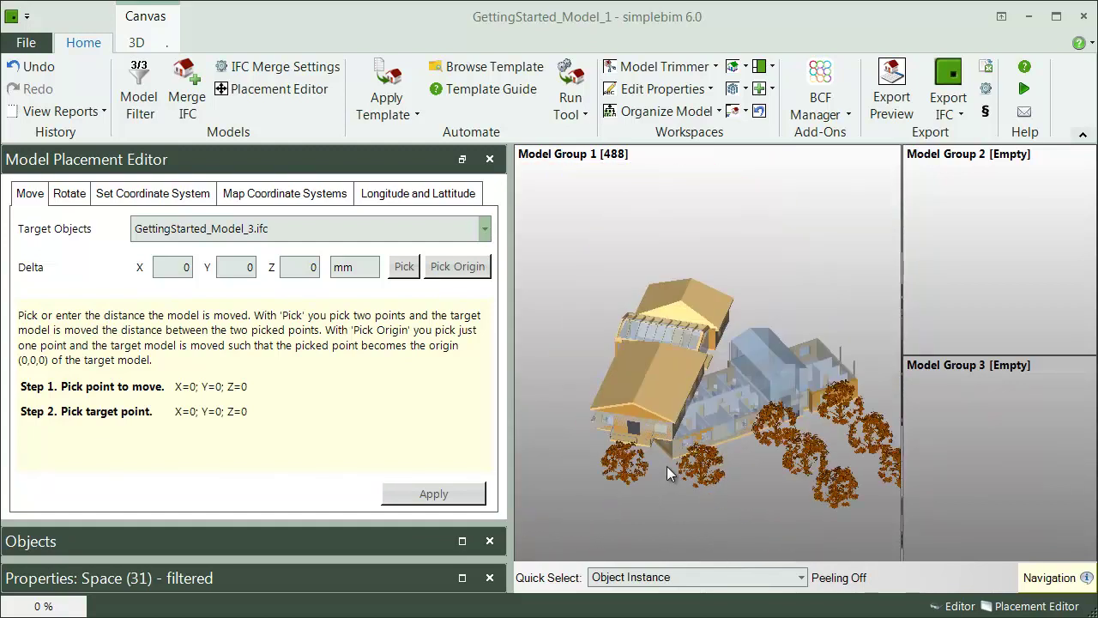
{"action": "scroll", "coordinate": [742, 502], "scroll_direction": "down", "scroll_amount": 1}
On the Rotate tab, keep GettingStarted_Model_1.ifc targeted and pick the building corner as pivot
{"action": "left_click", "coordinate": [70, 193]}
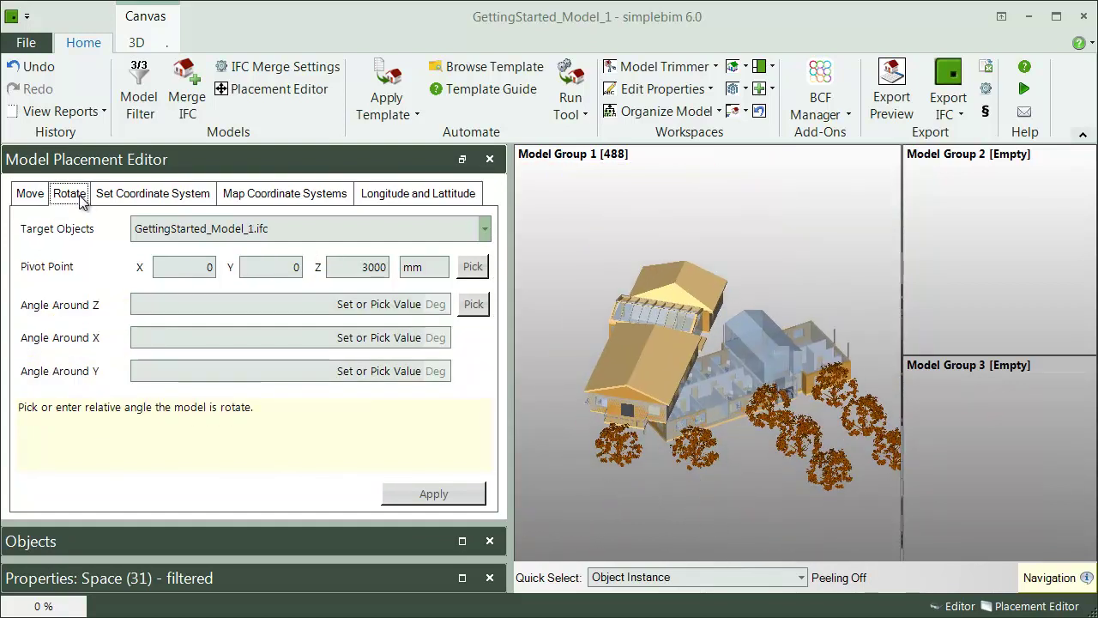
{"action": "left_click", "coordinate": [484, 229]}
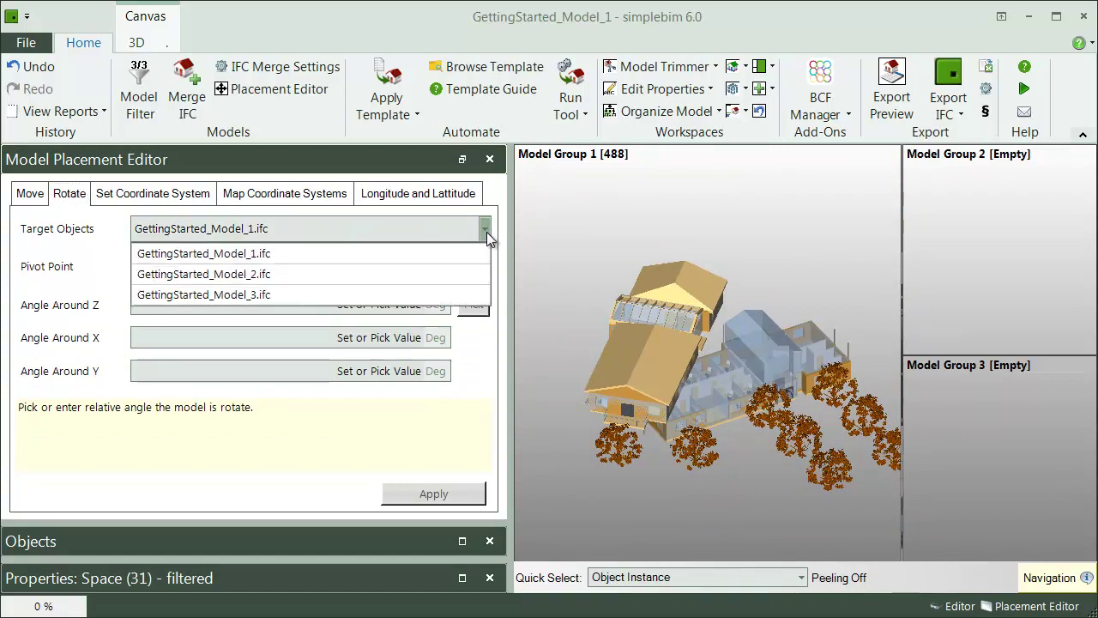
{"action": "left_click", "coordinate": [487, 232]}
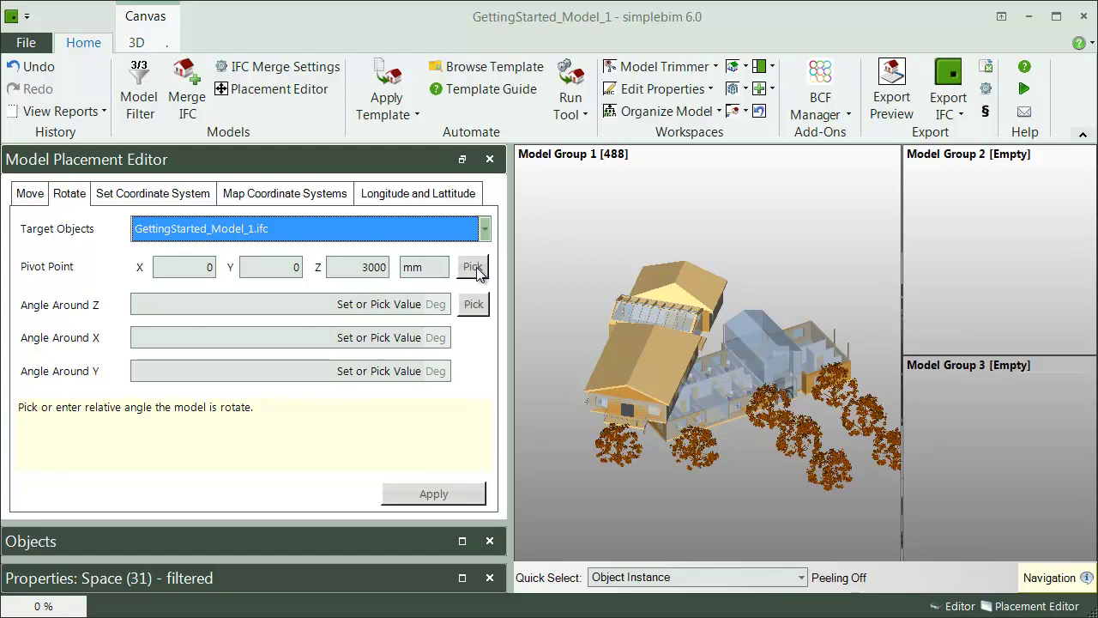
{"action": "left_click", "coordinate": [473, 267]}
{"action": "scroll", "coordinate": [656, 441], "scroll_direction": "up", "scroll_amount": 5}
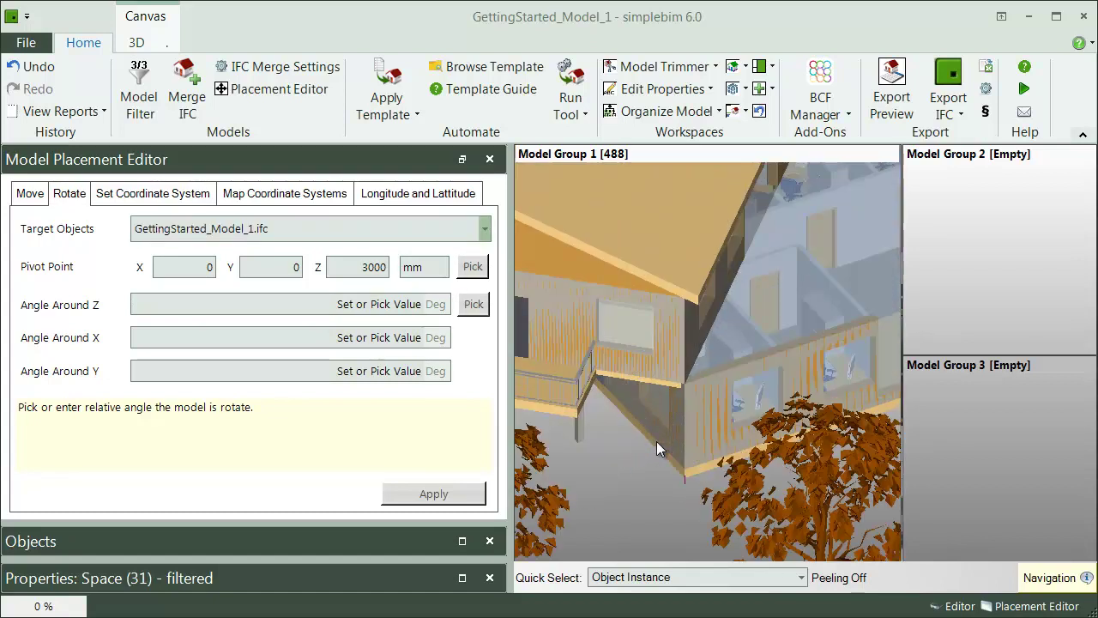
{"action": "scroll", "coordinate": [689, 396], "scroll_direction": "up", "scroll_amount": 2}
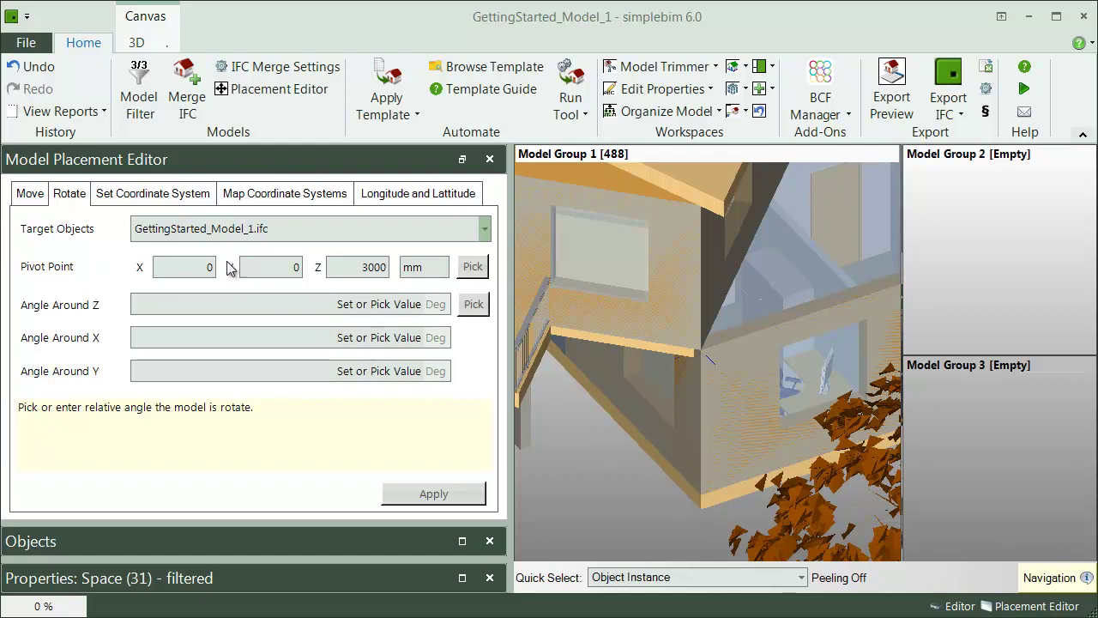
{"action": "left_click", "coordinate": [356, 268]}
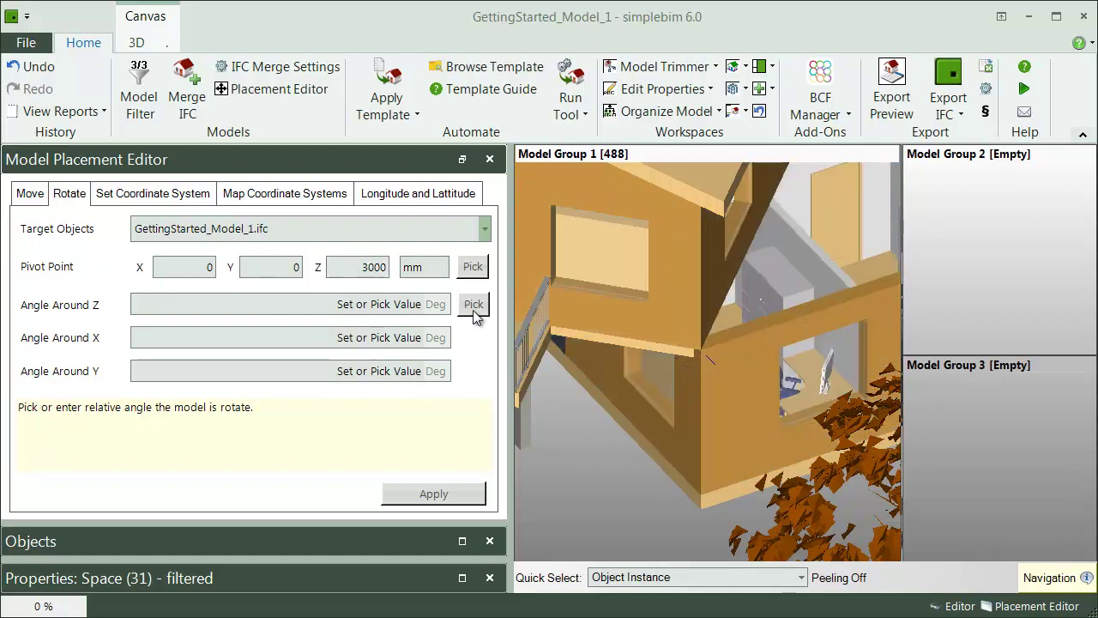
Define the -45° Angle Around Z by picking two points along the wall
{"action": "left_click", "coordinate": [474, 307]}
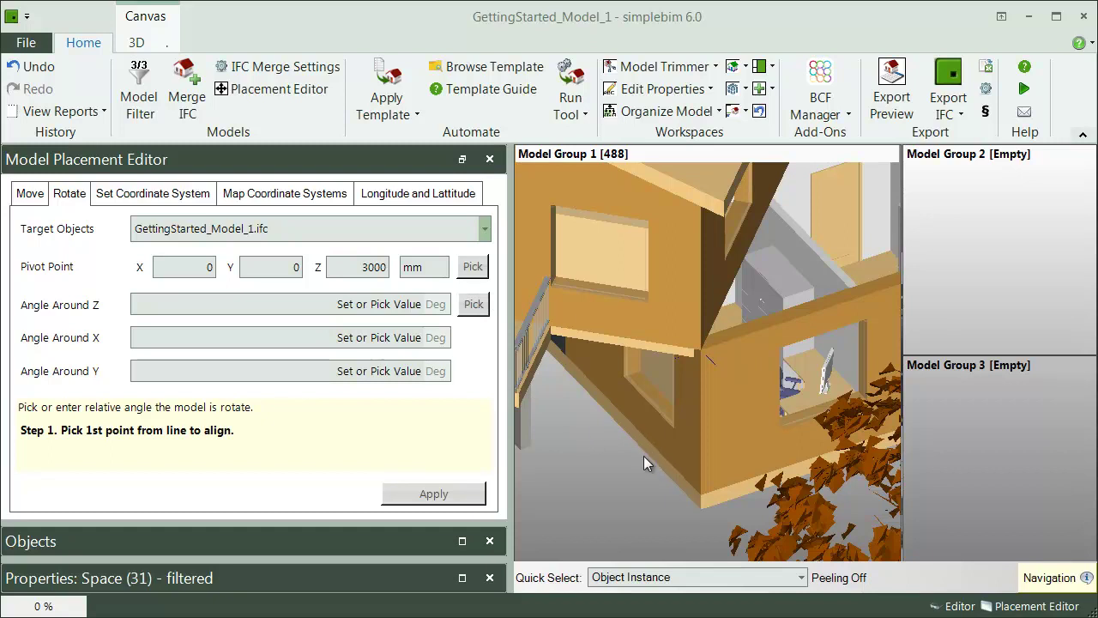
{"action": "scroll", "coordinate": [635, 460], "scroll_direction": "up", "scroll_amount": 3}
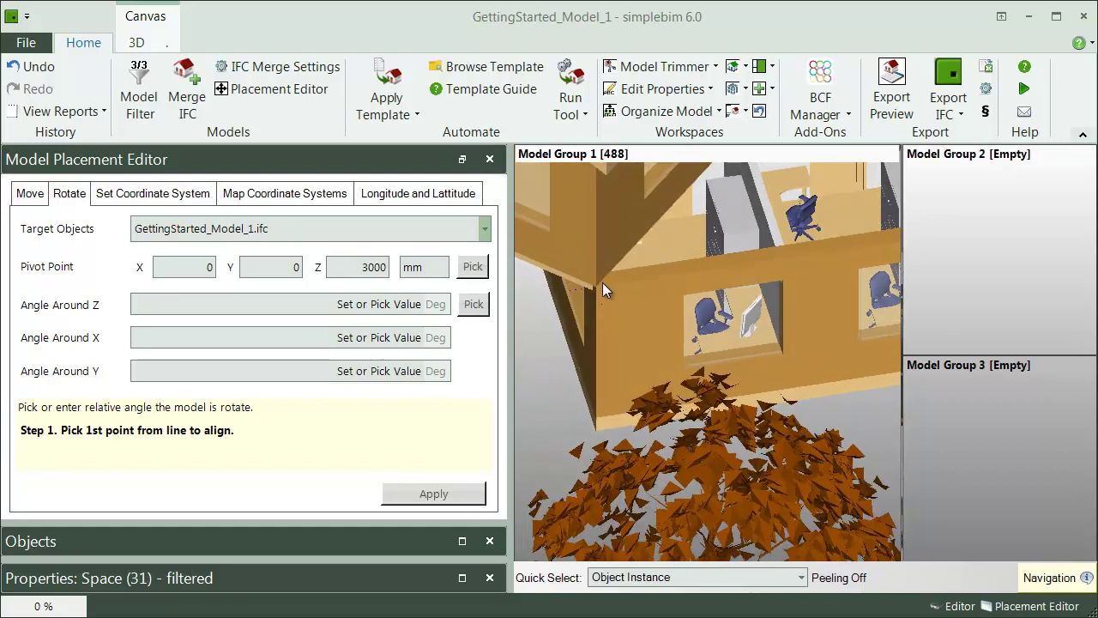
{"action": "left_click", "coordinate": [599, 283]}
{"action": "left_click_drag", "start_coordinate": [656, 291], "coordinate": [637, 338]}
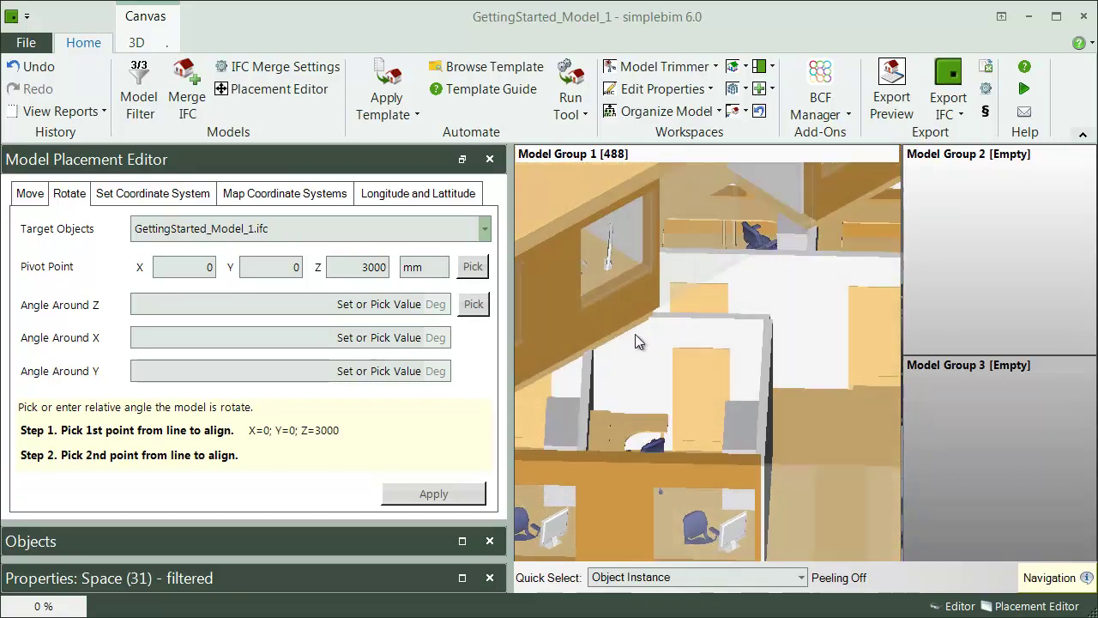
{"action": "left_click", "coordinate": [592, 419]}
{"action": "left_click_drag", "start_coordinate": [599, 422], "coordinate": [633, 383]}
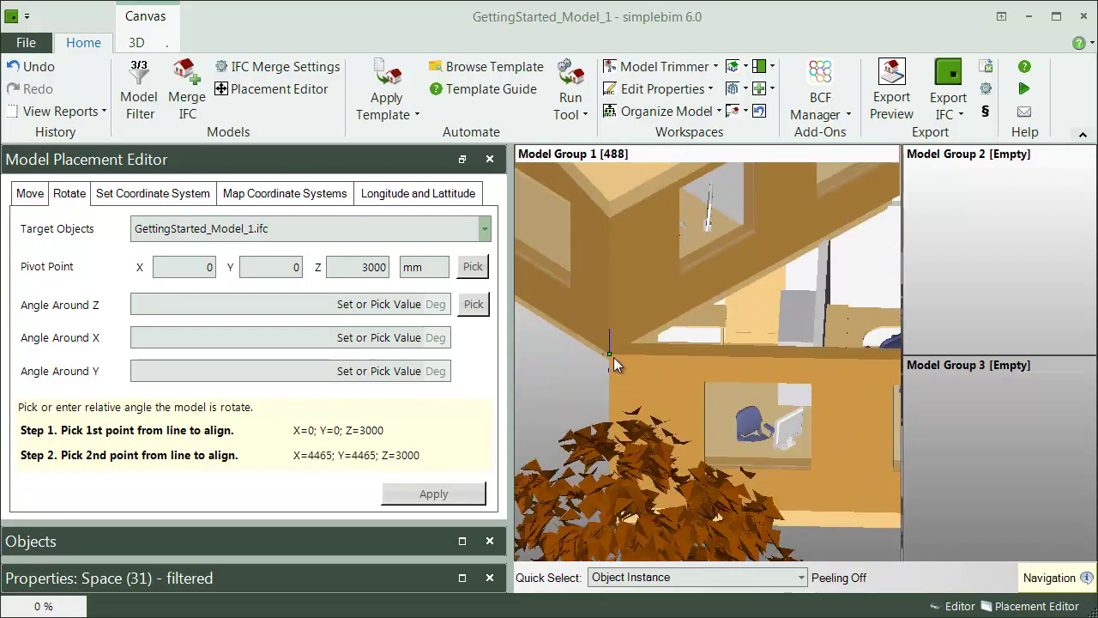
{"action": "left_click_drag", "start_coordinate": [748, 386], "coordinate": [803, 369]}
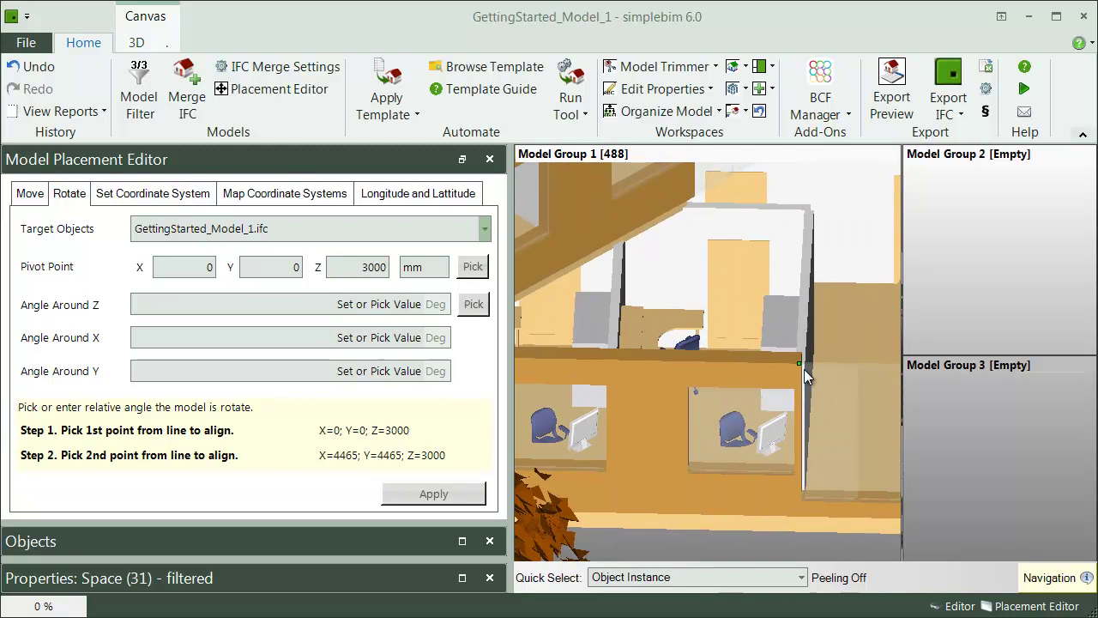
{"action": "left_click_drag", "start_coordinate": [667, 408], "coordinate": [693, 425]}
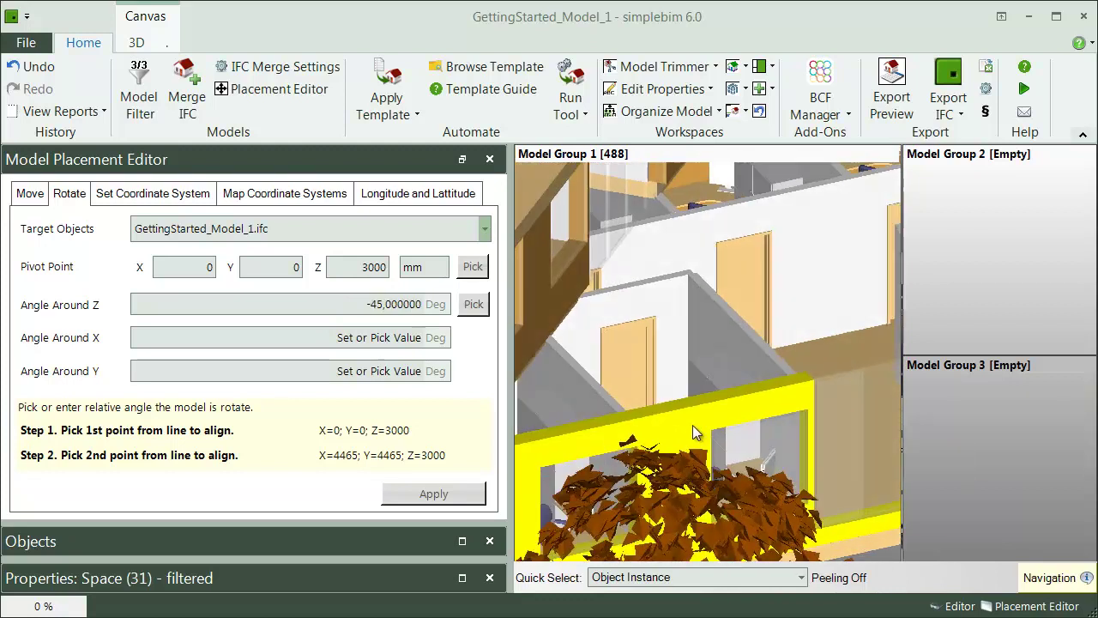
Apply the -45° rotation to GettingStarted_Model_2.ifc and GettingStarted_Model_3.ifc, undoing the extra rotation
{"action": "left_click", "coordinate": [463, 229]}
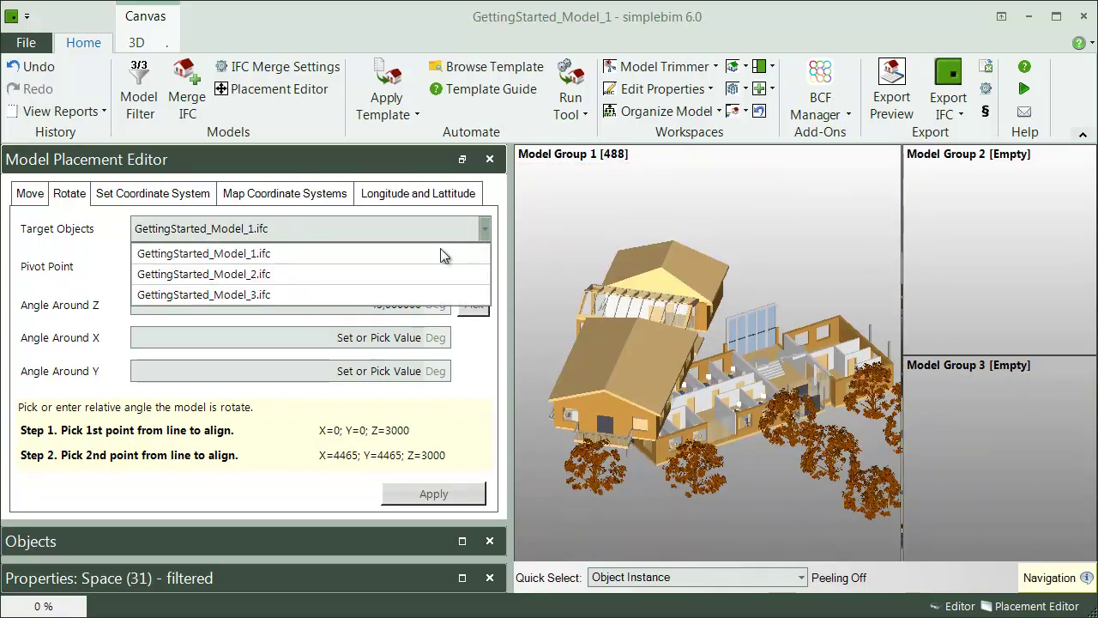
{"action": "left_click", "coordinate": [437, 273]}
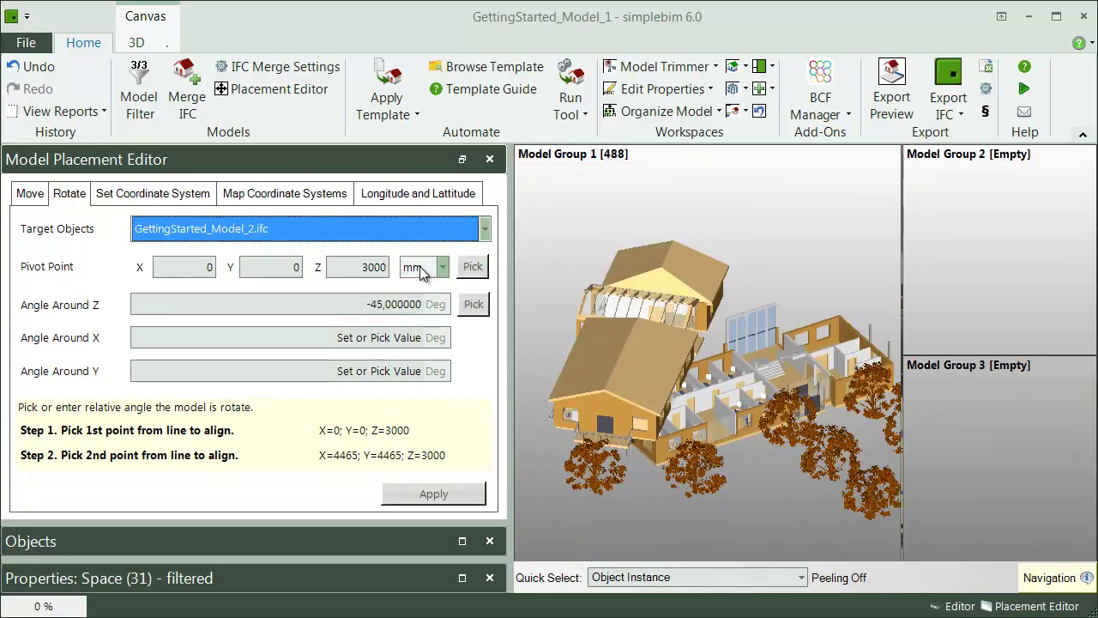
{"action": "left_click", "coordinate": [433, 494]}
{"action": "left_click", "coordinate": [485, 232]}
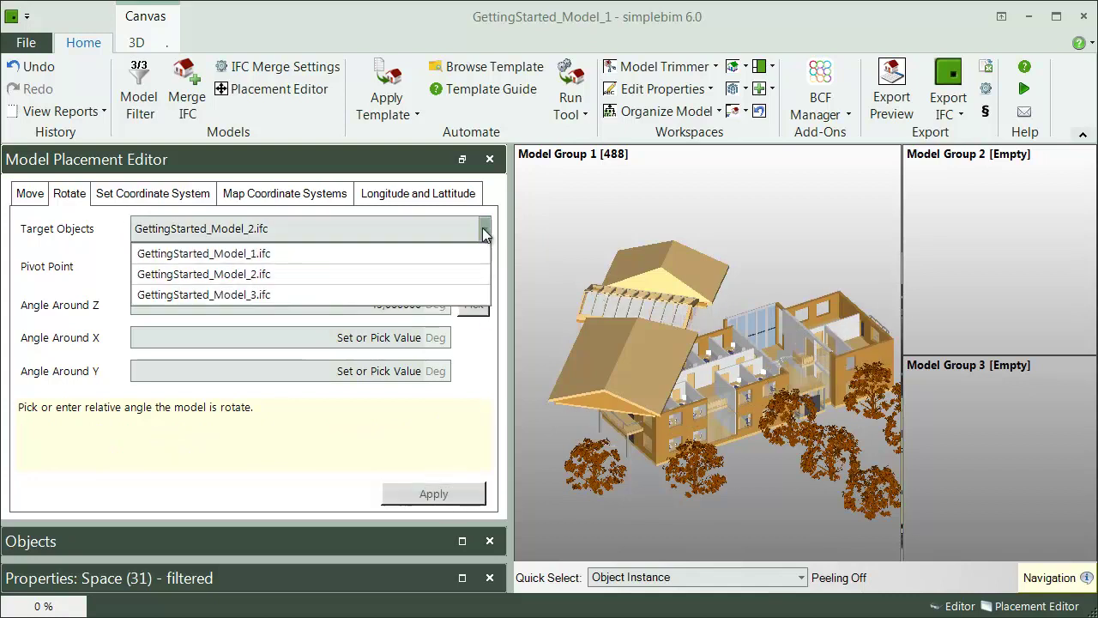
{"action": "left_click", "coordinate": [415, 294]}
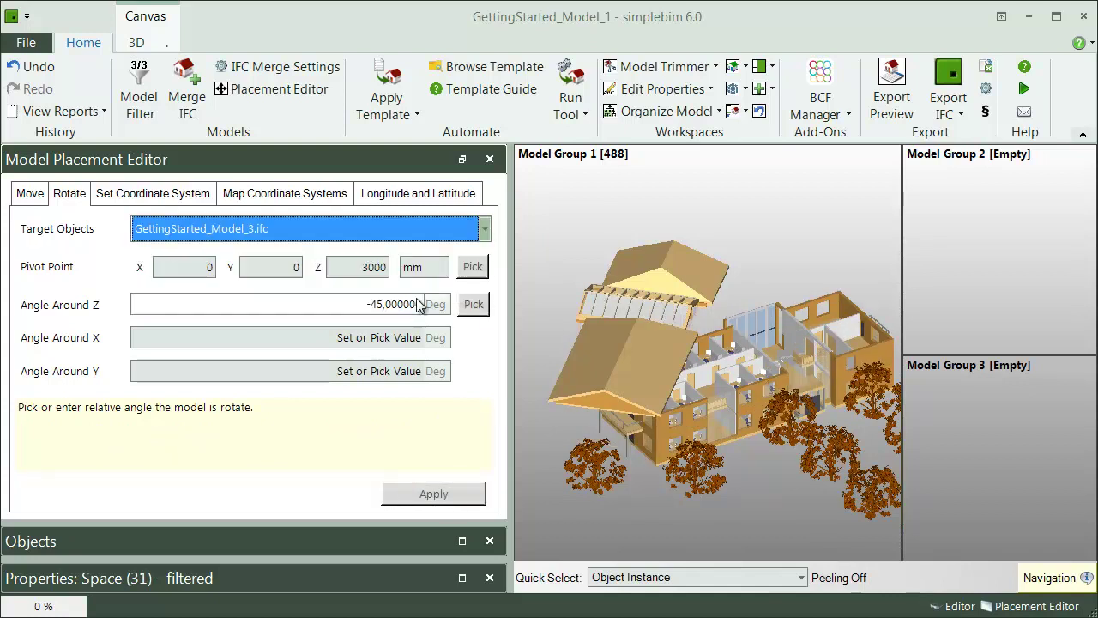
{"action": "left_click", "coordinate": [434, 494]}
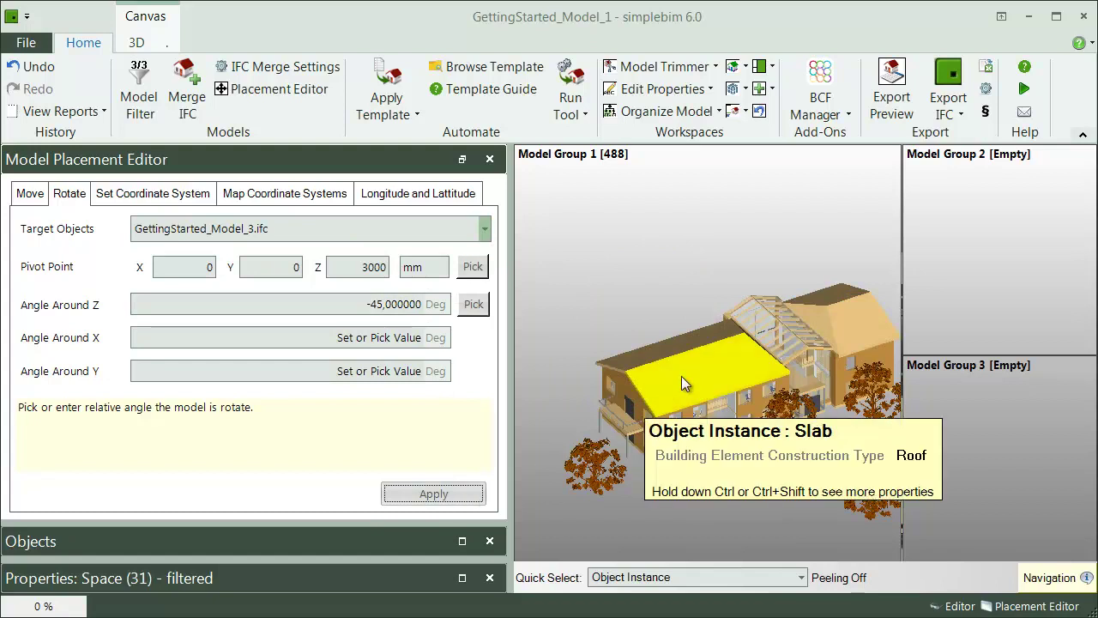
{"action": "left_click", "coordinate": [680, 376]}
{"action": "left_click", "coordinate": [413, 497]}
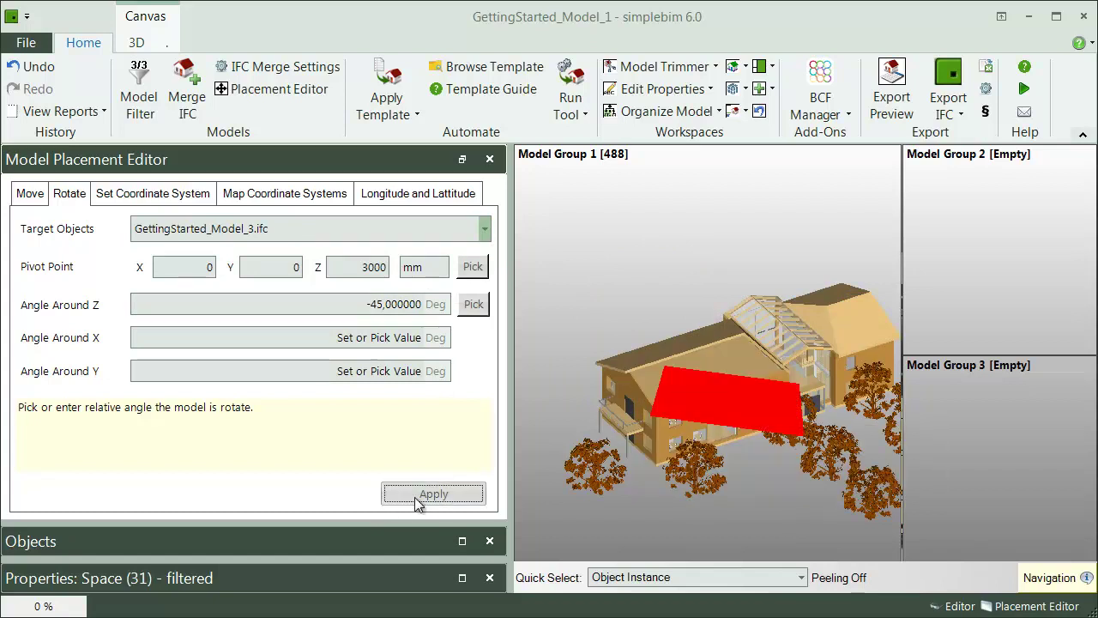
{"action": "left_click", "coordinate": [33, 68]}
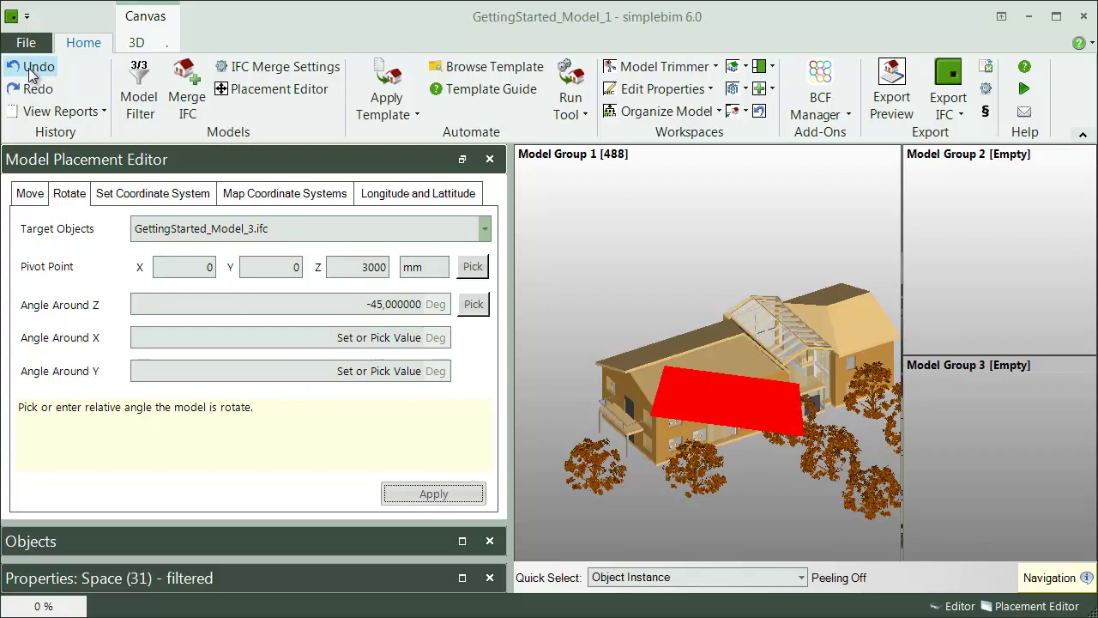
Shift the Ground Floor storey's coordinate system to Z -10000 mm with Move Objects on, then undo
{"action": "left_click", "coordinate": [564, 368]}
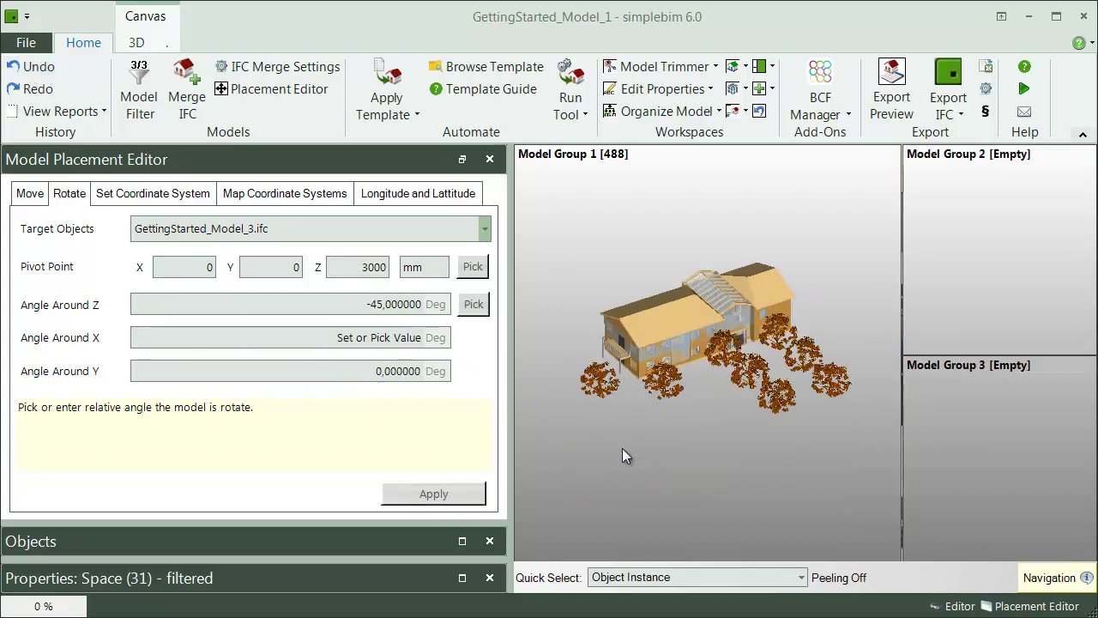
{"action": "left_click", "coordinate": [181, 199]}
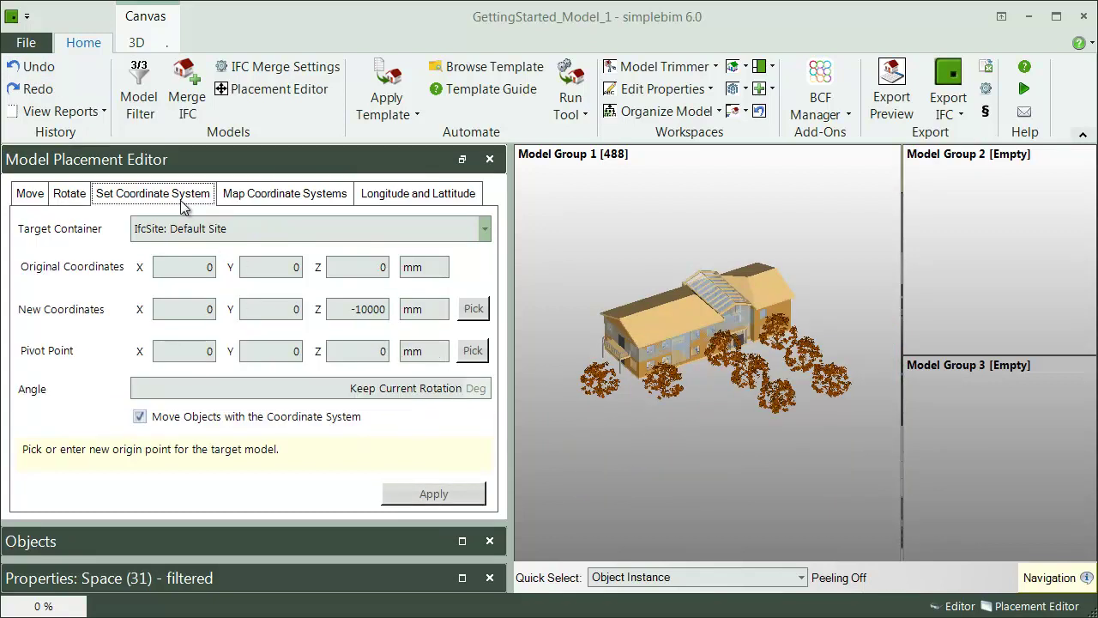
{"action": "left_click", "coordinate": [483, 229]}
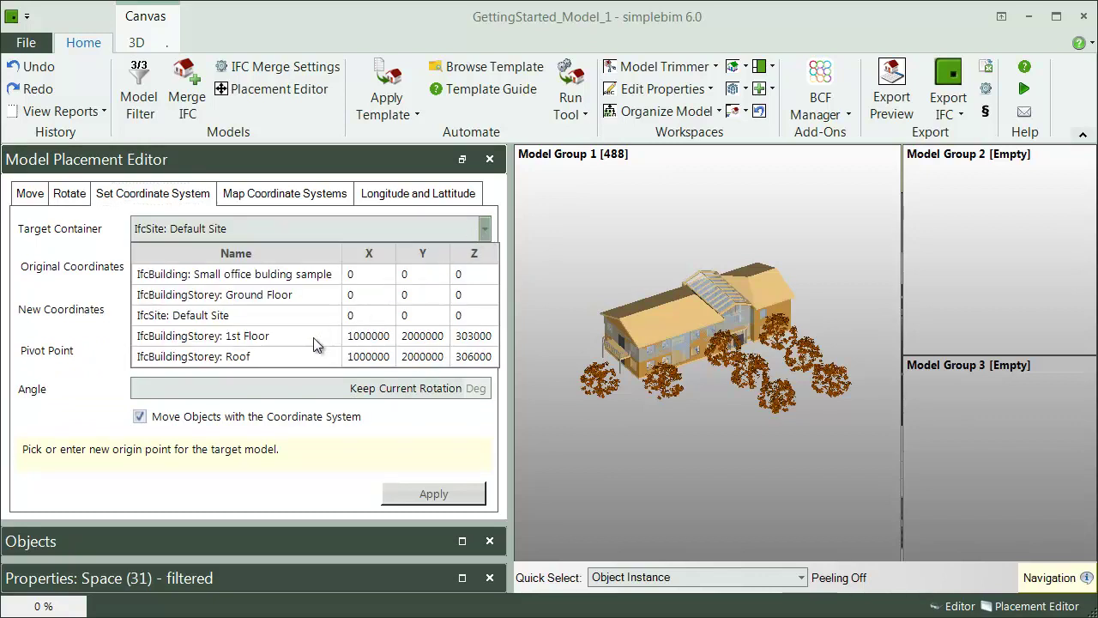
{"action": "left_click", "coordinate": [313, 297]}
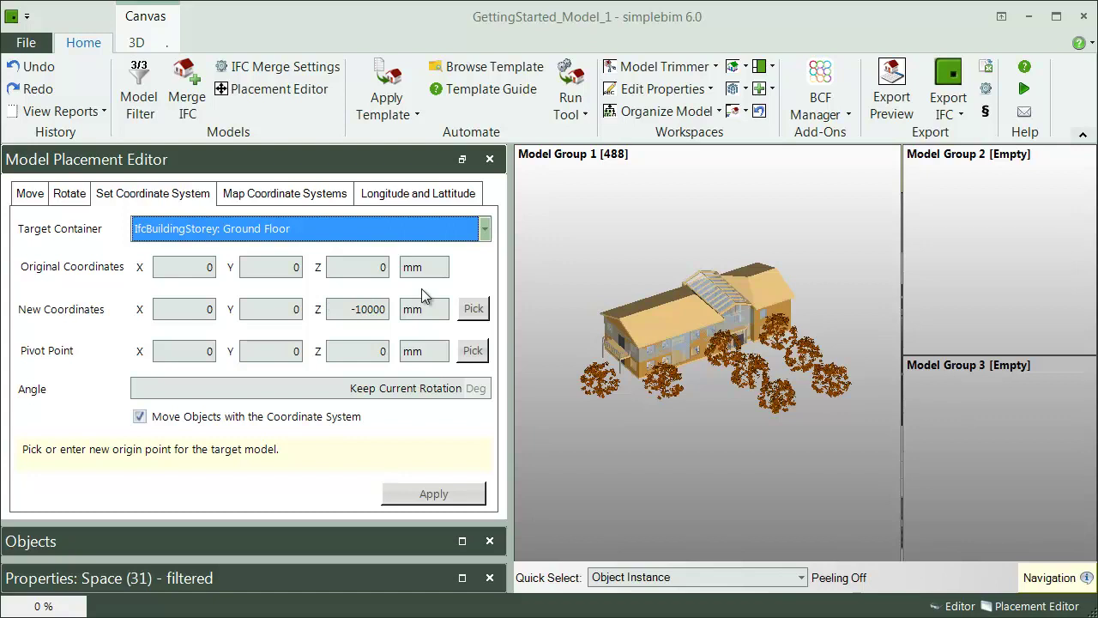
{"action": "left_click", "coordinate": [368, 314]}
{"action": "left_click", "coordinate": [140, 418]}
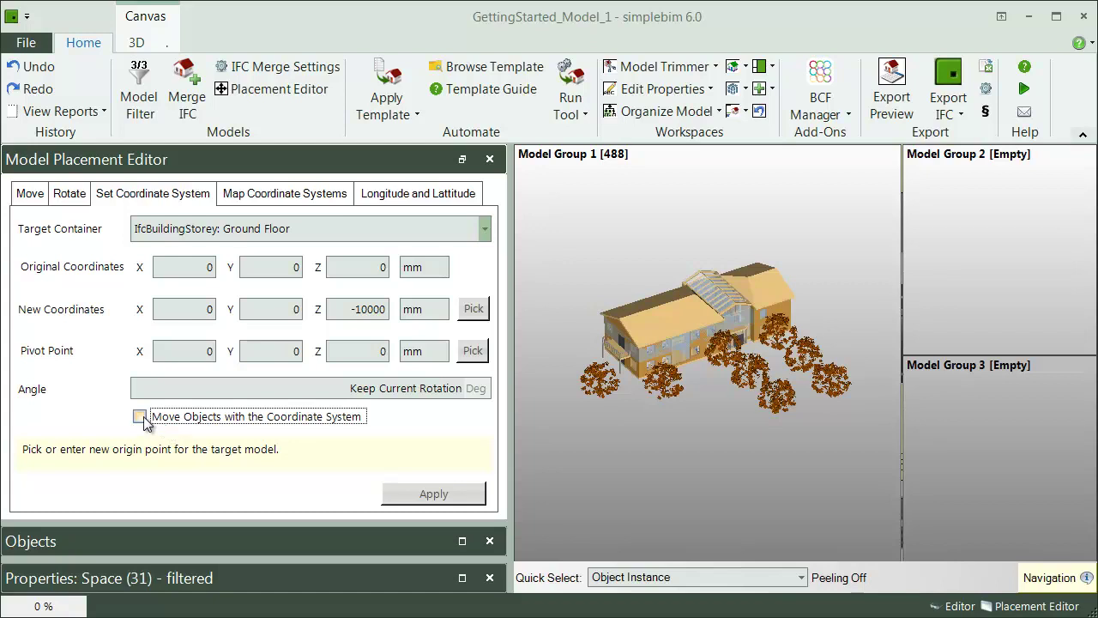
{"action": "left_click", "coordinate": [140, 417]}
{"action": "left_click", "coordinate": [464, 497]}
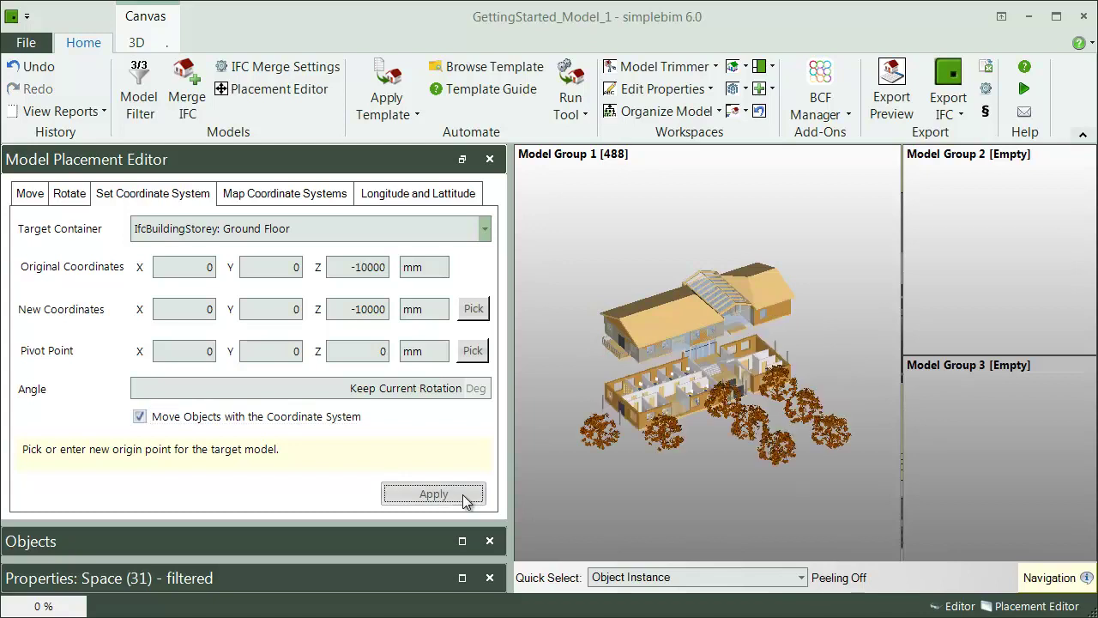
{"action": "left_click", "coordinate": [35, 69]}
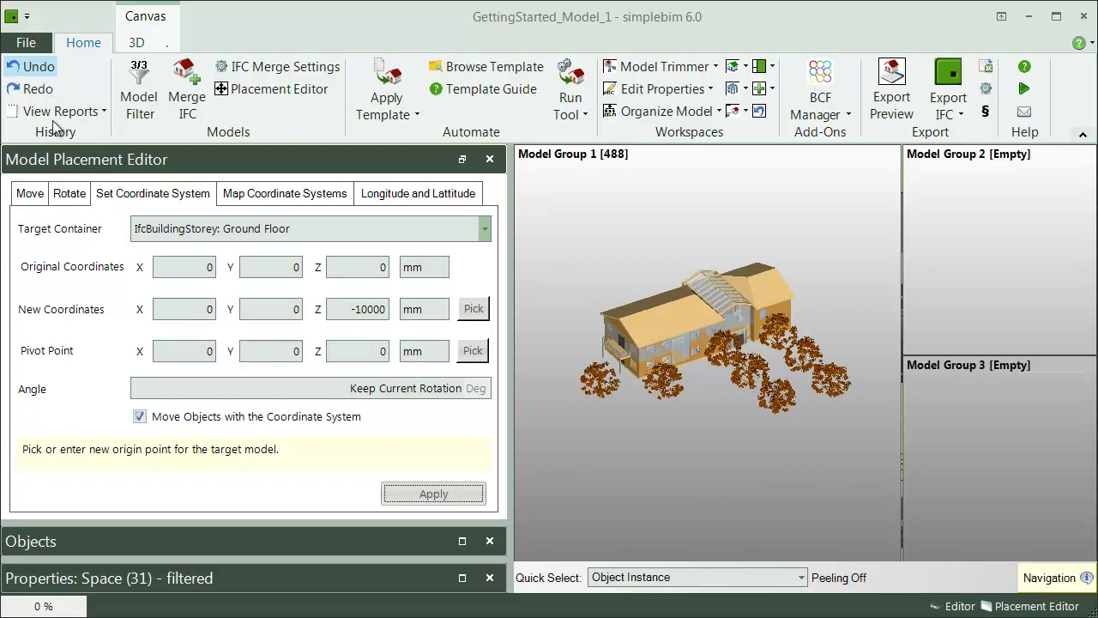
Map the second model's IfcBuildingStorey: 1st Floor onto the reference model's IfcSite: Default Site
{"action": "left_click", "coordinate": [300, 194]}
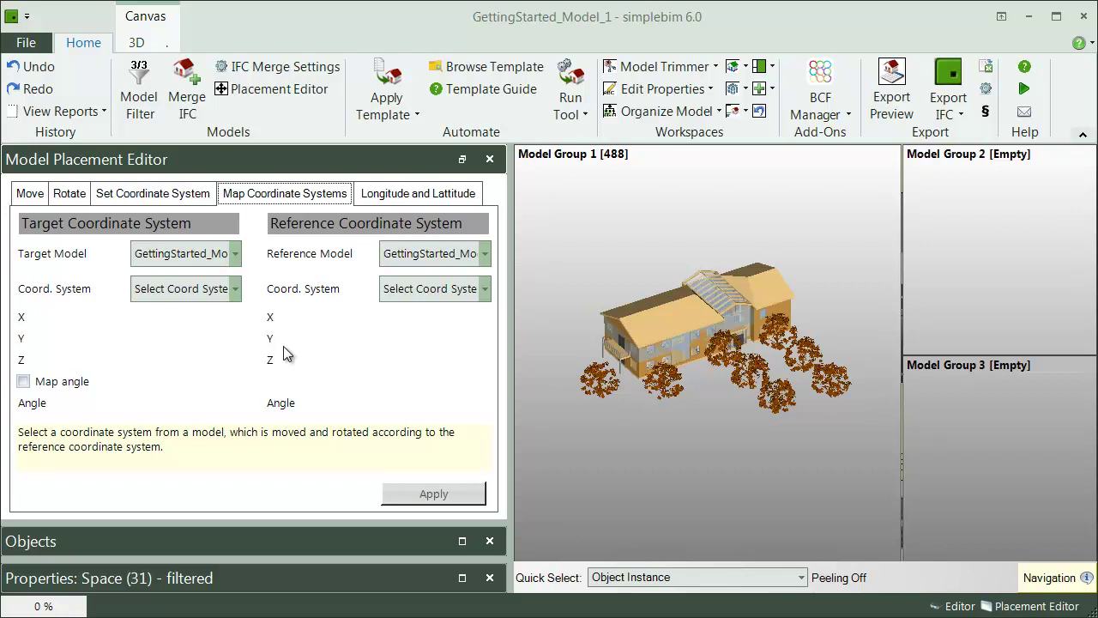
{"action": "left_click", "coordinate": [234, 255]}
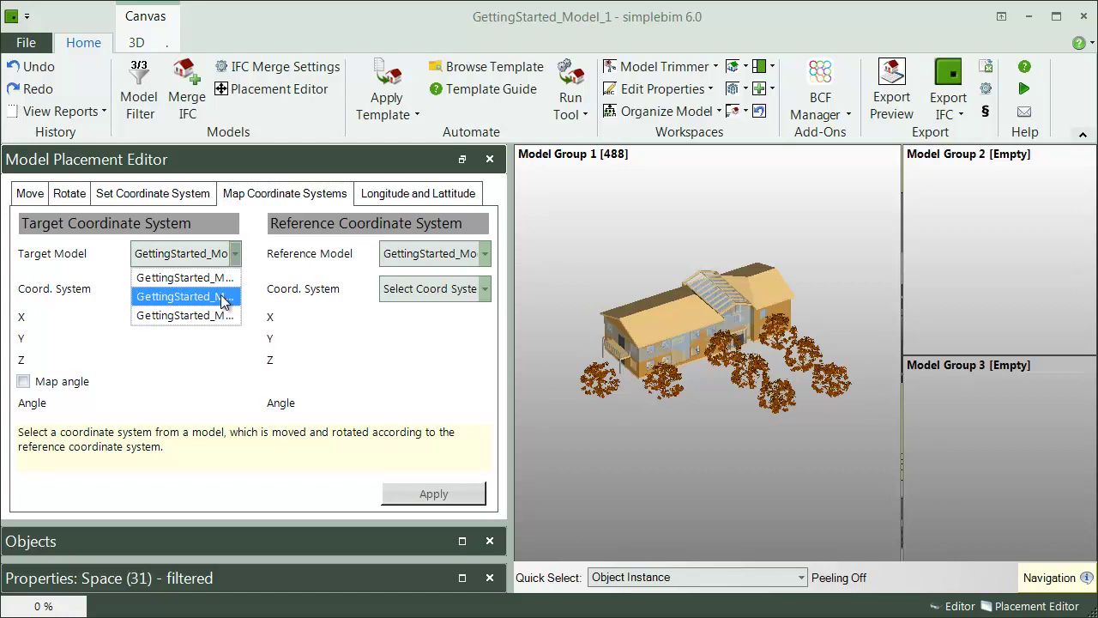
{"action": "left_click", "coordinate": [221, 297]}
{"action": "left_click", "coordinate": [235, 291]}
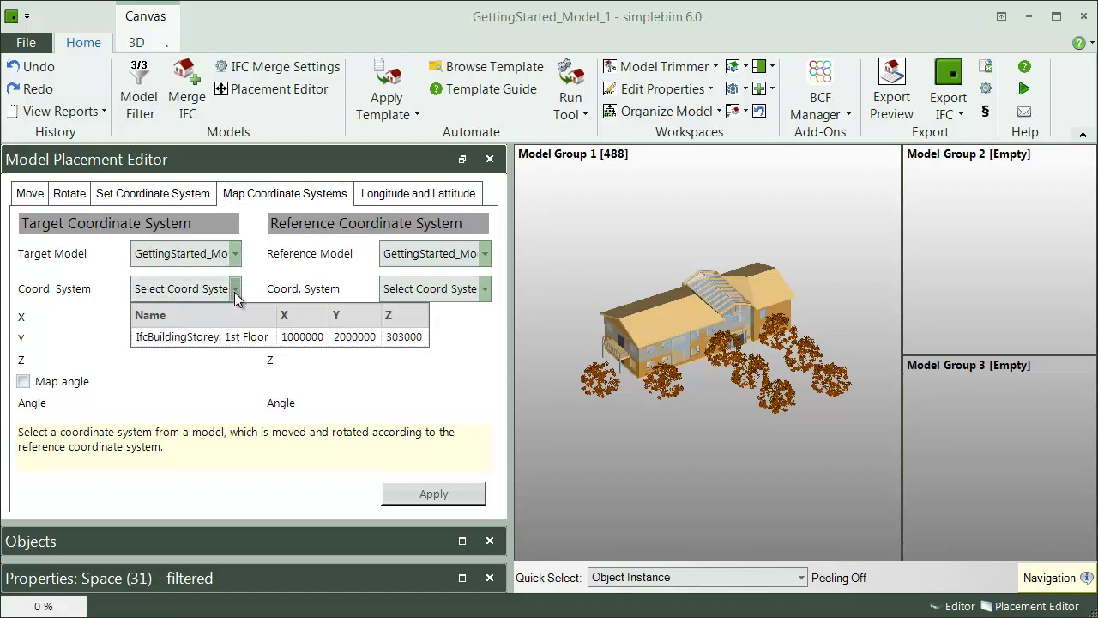
{"action": "left_click", "coordinate": [213, 339]}
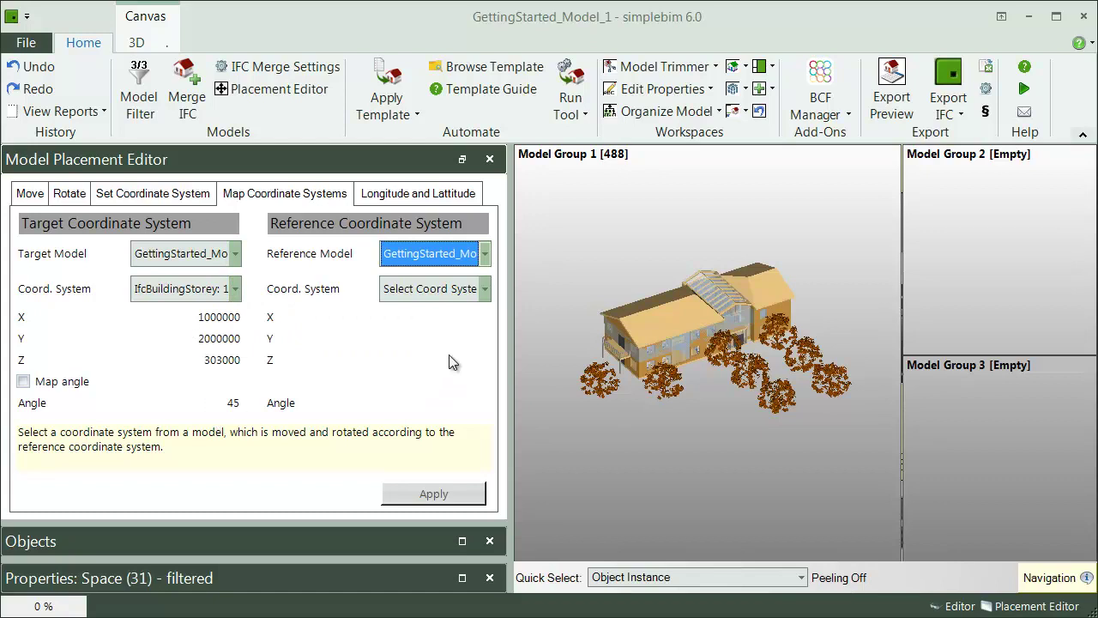
{"action": "left_click", "coordinate": [483, 289]}
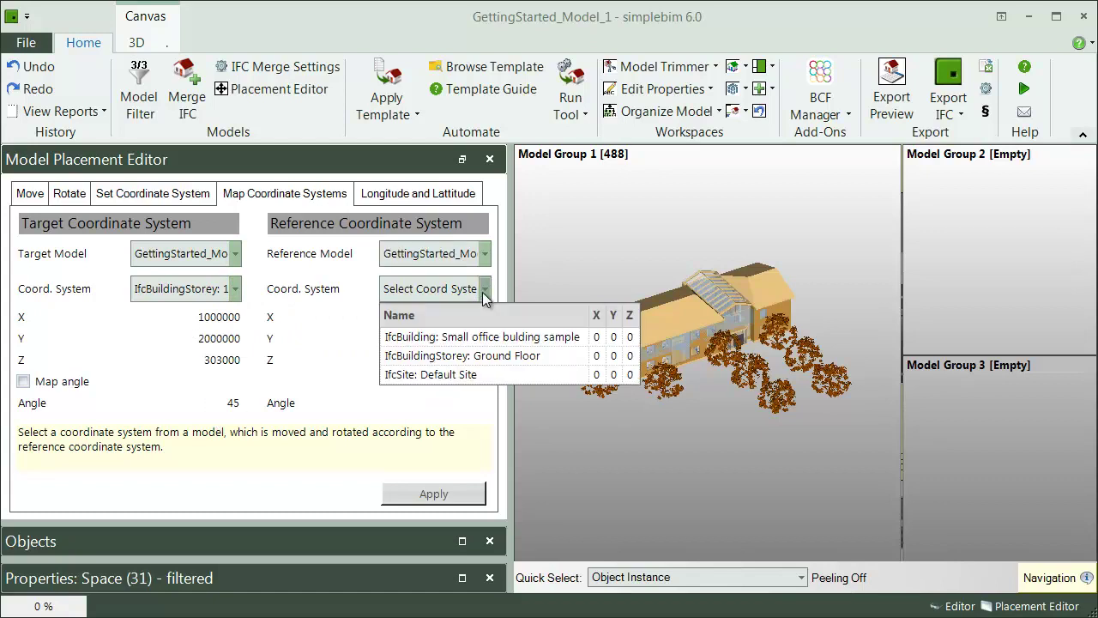
{"action": "left_click", "coordinate": [449, 375]}
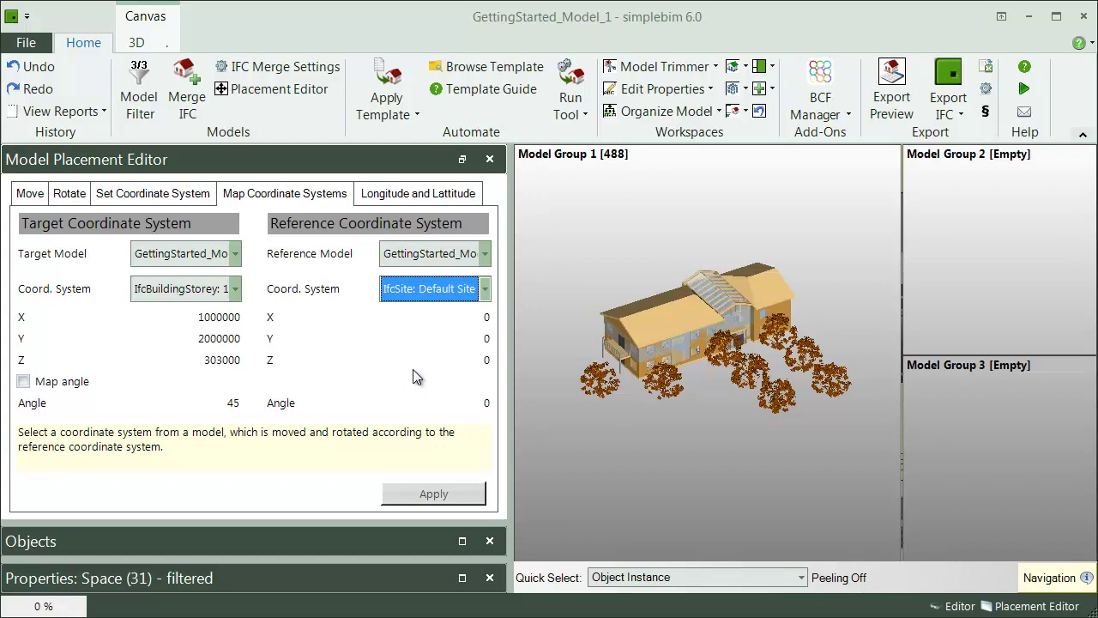
Choose IfcSite: Default Site on the Longitude and Lattitude tab and view its current map location
{"action": "left_click", "coordinate": [415, 197]}
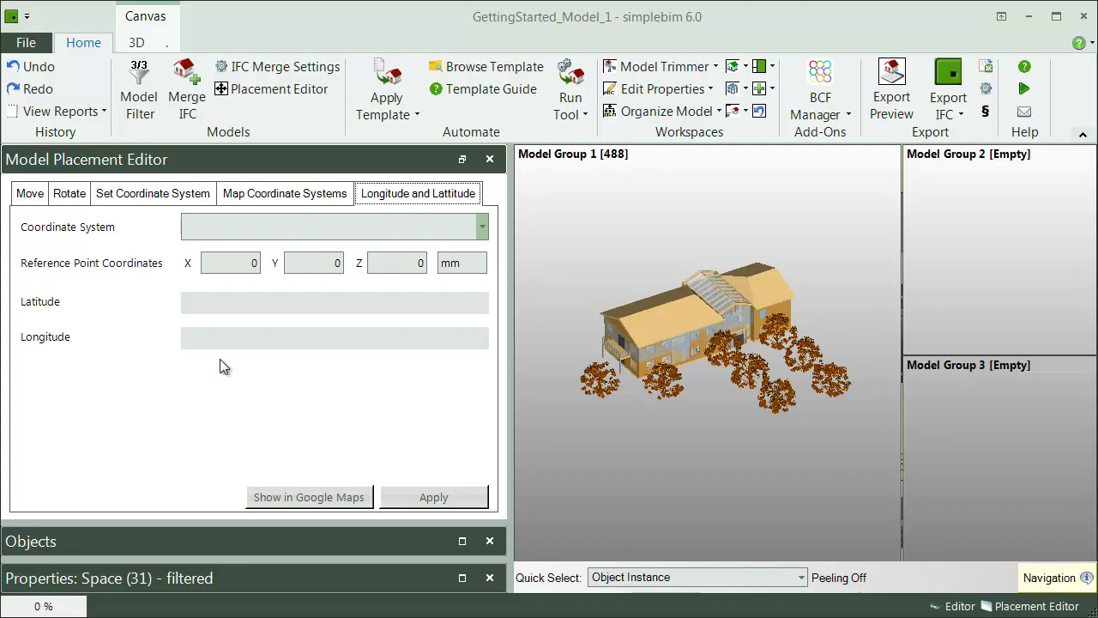
{"action": "left_click", "coordinate": [483, 226]}
{"action": "left_click", "coordinate": [275, 271]}
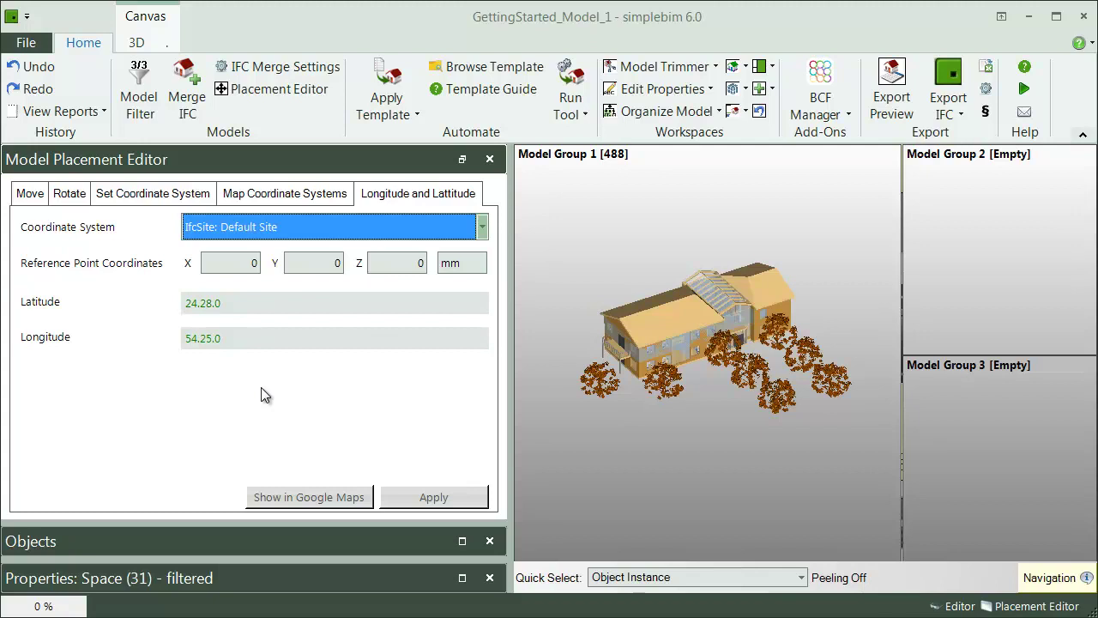
{"action": "left_click", "coordinate": [336, 499]}
{"action": "scroll", "coordinate": [639, 373], "scroll_direction": "down", "scroll_amount": 3}
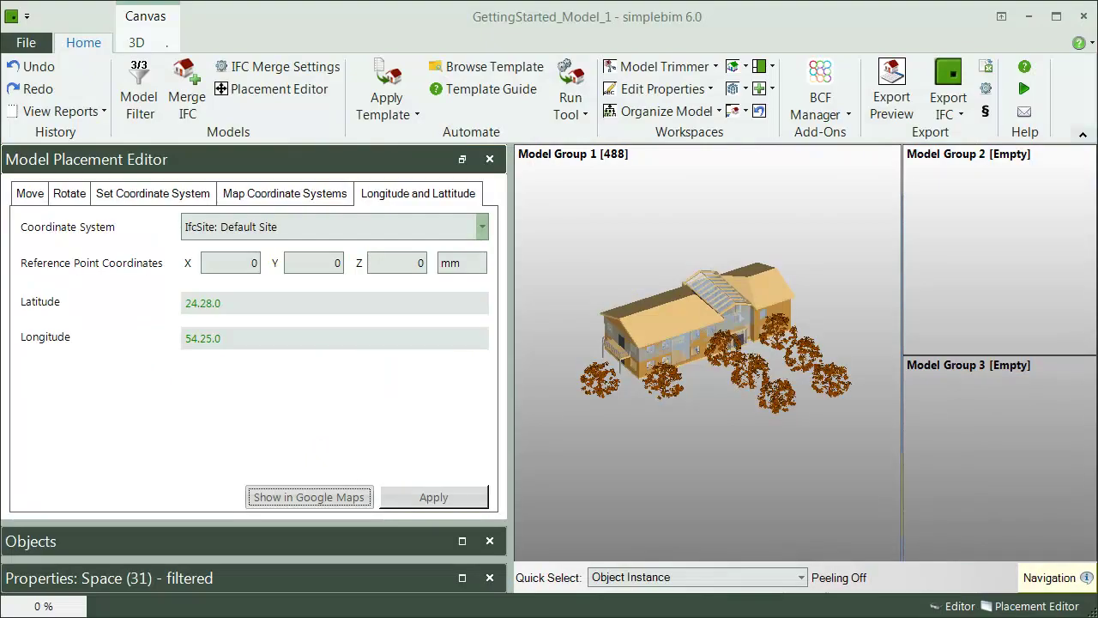
Paste in latitude 61.30.27.093600 and longitude 23.45.29.865600 for the Default Site
{"action": "left_click", "coordinate": [248, 304]}
{"action": "left_click_drag", "start_coordinate": [247, 304], "coordinate": [162, 304]}
{"action": "type", "text": "61.30.27.093600"}
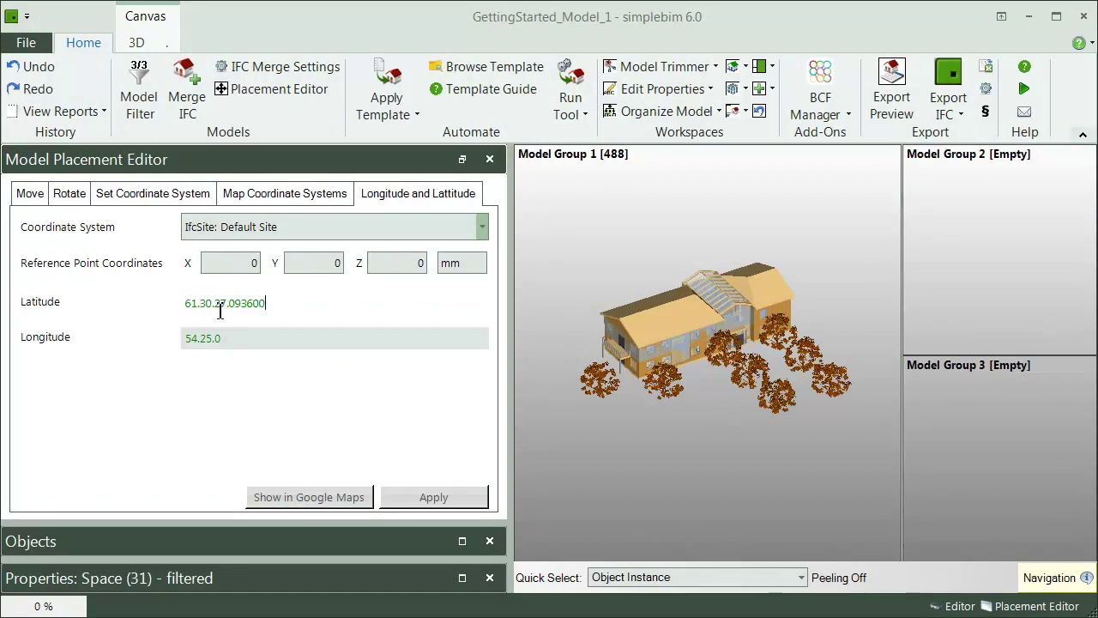
{"action": "left_click_drag", "start_coordinate": [221, 338], "coordinate": [183, 338]}
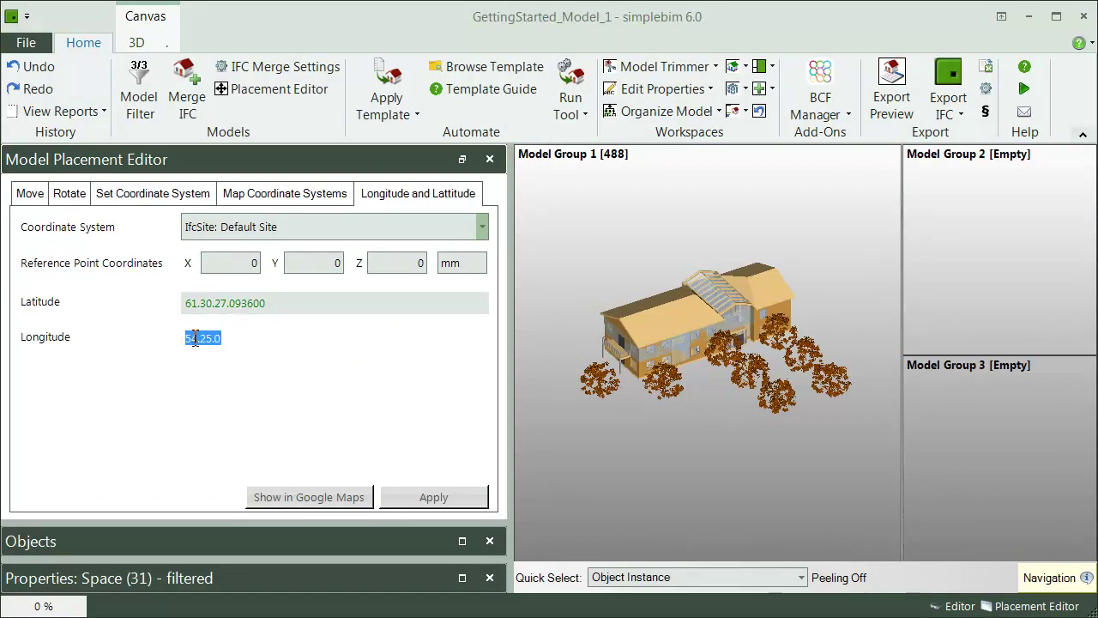
{"action": "type", "text": "23.45.29.865600"}
{"action": "left_click", "coordinate": [233, 371]}
{"action": "left_click", "coordinate": [217, 306]}
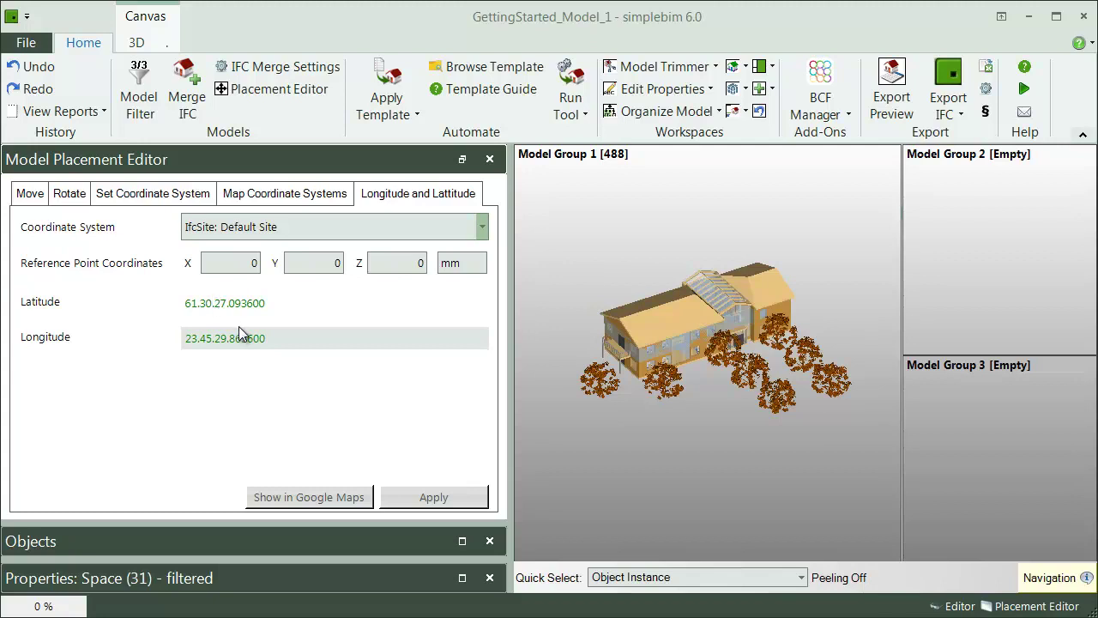
{"action": "type", "text": "a"}
{"action": "key", "text": "BackSpace"}
Apply the new coordinates and zoom out in Google Maps around the Tampere lakeshore pin
{"action": "left_click", "coordinate": [445, 499]}
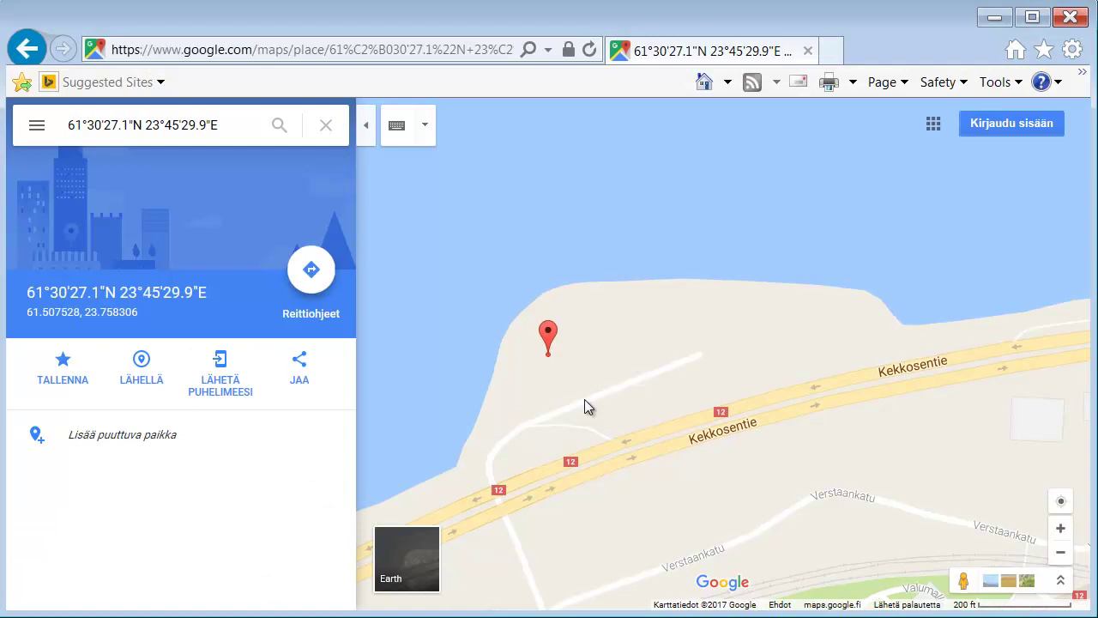
{"action": "scroll", "coordinate": [584, 399], "scroll_direction": "down", "scroll_amount": 2}
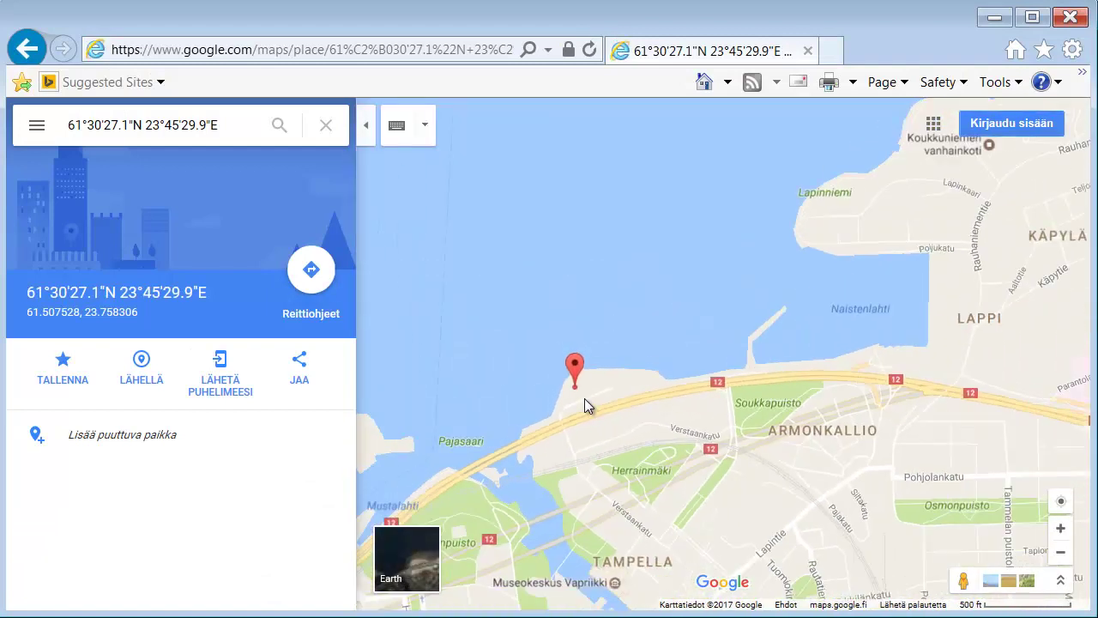
{"action": "scroll", "coordinate": [585, 398], "scroll_direction": "down", "scroll_amount": 1}
{"action": "scroll", "coordinate": [598, 414], "scroll_direction": "down", "scroll_amount": 1}
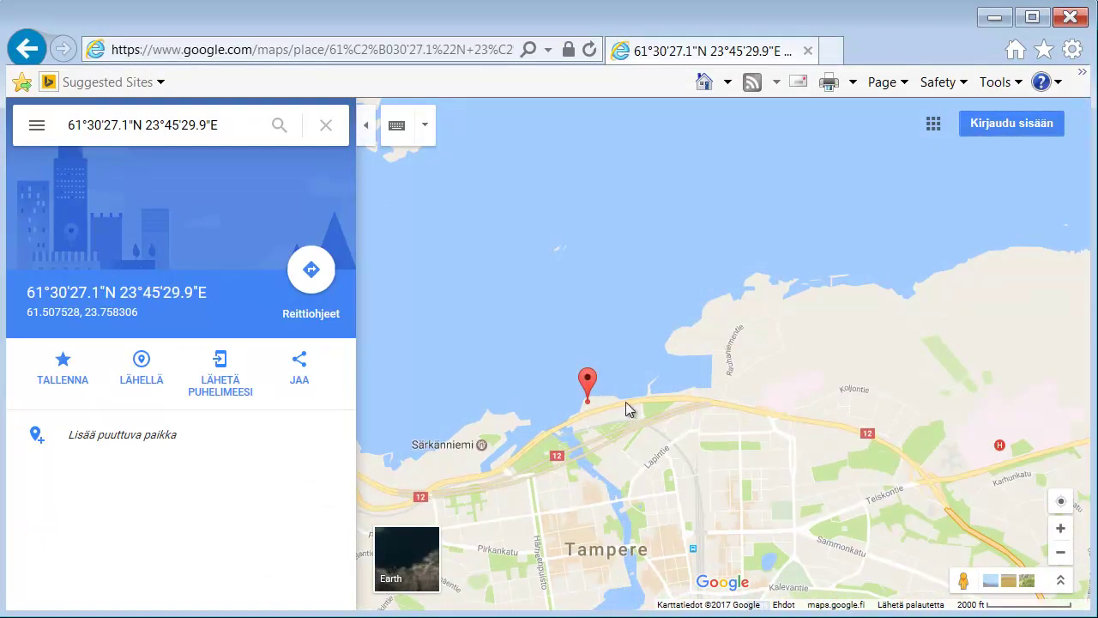
{"action": "scroll", "coordinate": [634, 367], "scroll_direction": "up", "scroll_amount": 2}
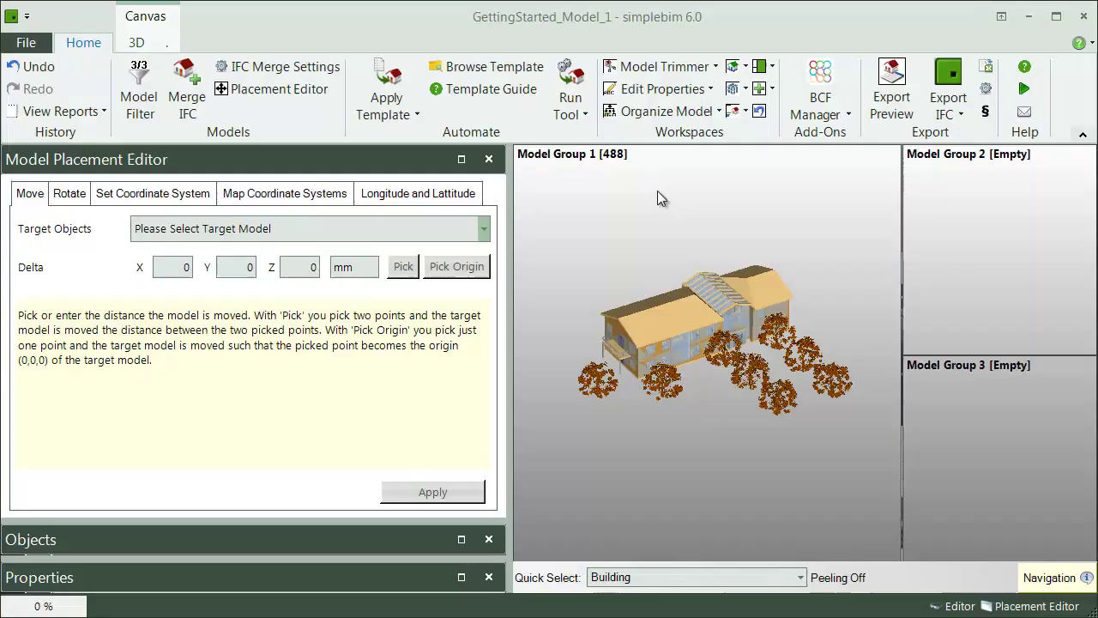
In the Model Trimmer, exclude GettingStarted_Model_2 and GettingStarted_Model_3 in the Model Filter
{"action": "left_click", "coordinate": [657, 67]}
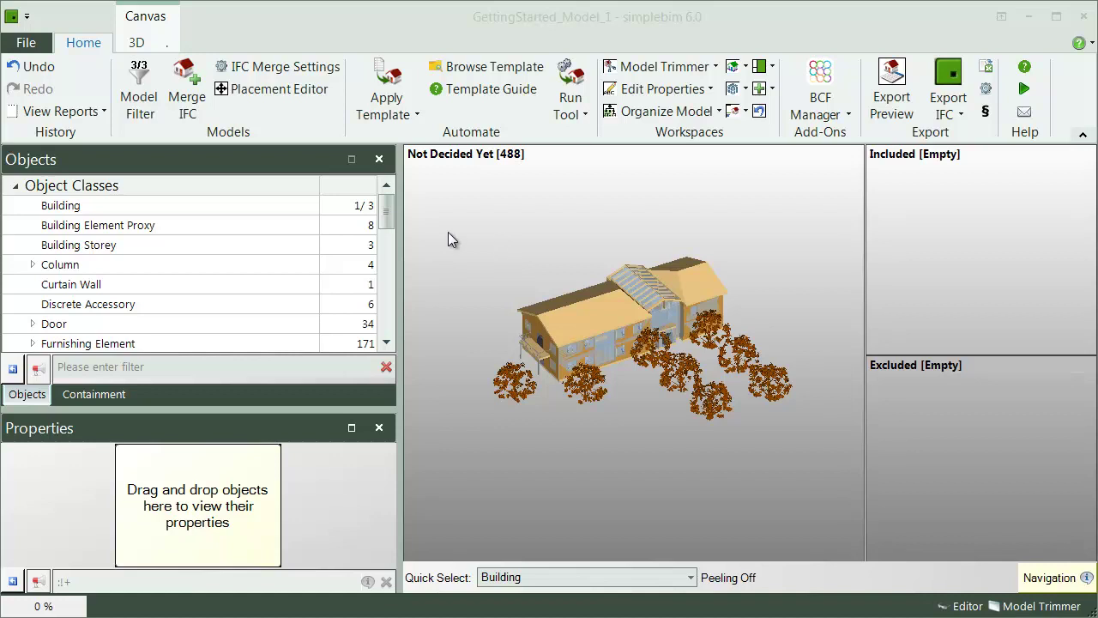
{"action": "left_click", "coordinate": [140, 99]}
{"action": "left_click", "coordinate": [78, 121]}
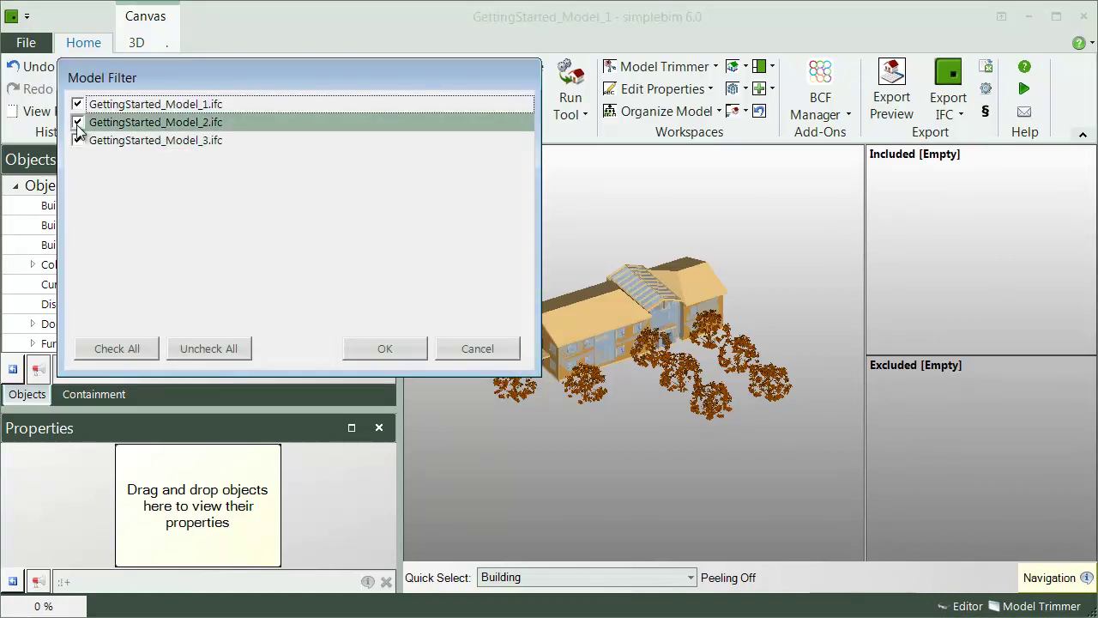
{"action": "left_click", "coordinate": [78, 122]}
{"action": "left_click", "coordinate": [78, 141]}
{"action": "left_click", "coordinate": [78, 140]}
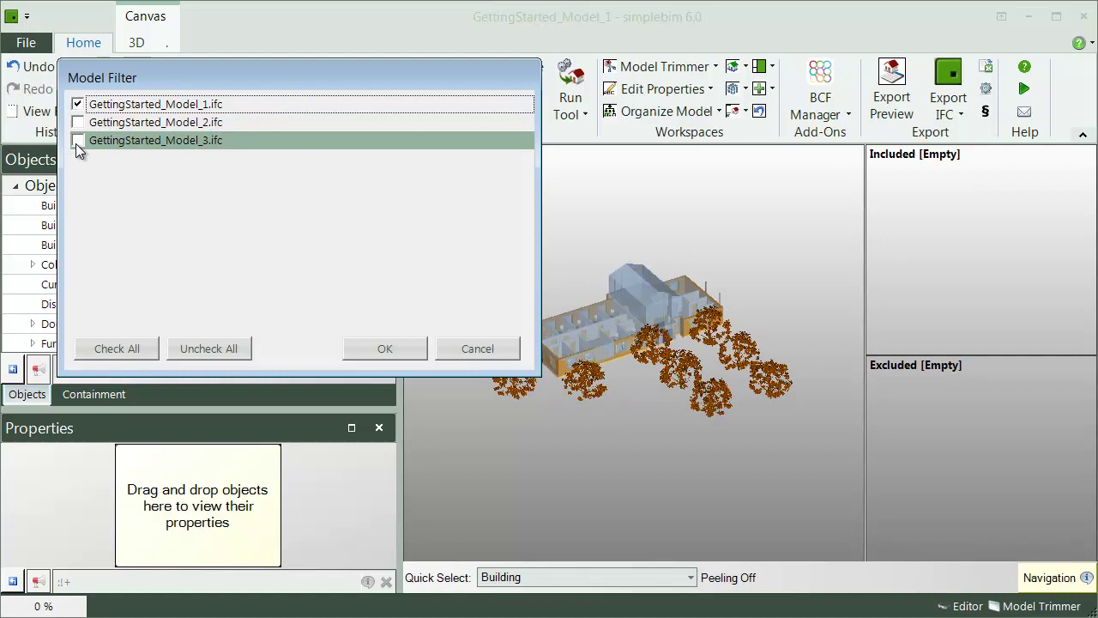
Re-include GettingStarted_Model_2 and GettingStarted_Model_3 and confirm the filter with all three models
{"action": "left_click", "coordinate": [78, 122]}
{"action": "left_click", "coordinate": [78, 122]}
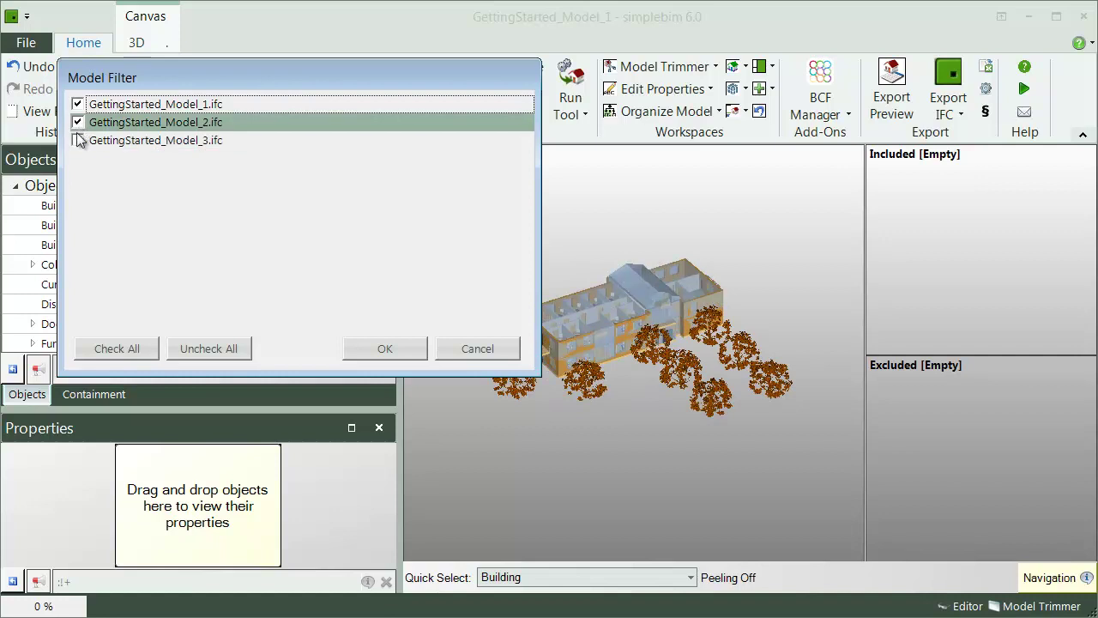
{"action": "left_click", "coordinate": [76, 139]}
{"action": "left_click", "coordinate": [77, 139]}
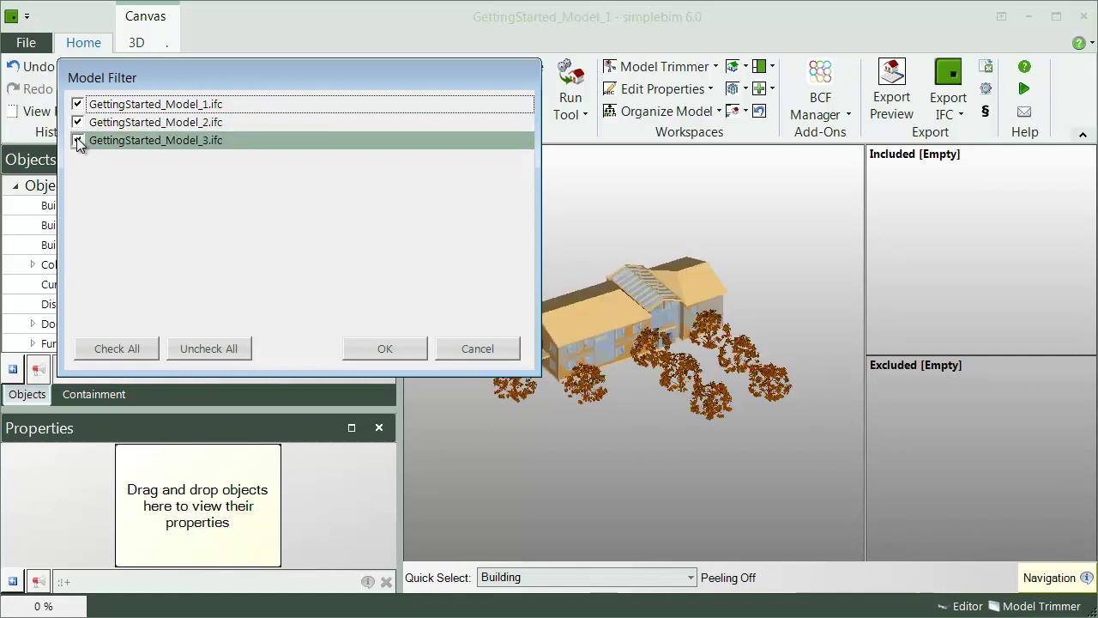
{"action": "left_click", "coordinate": [397, 353]}
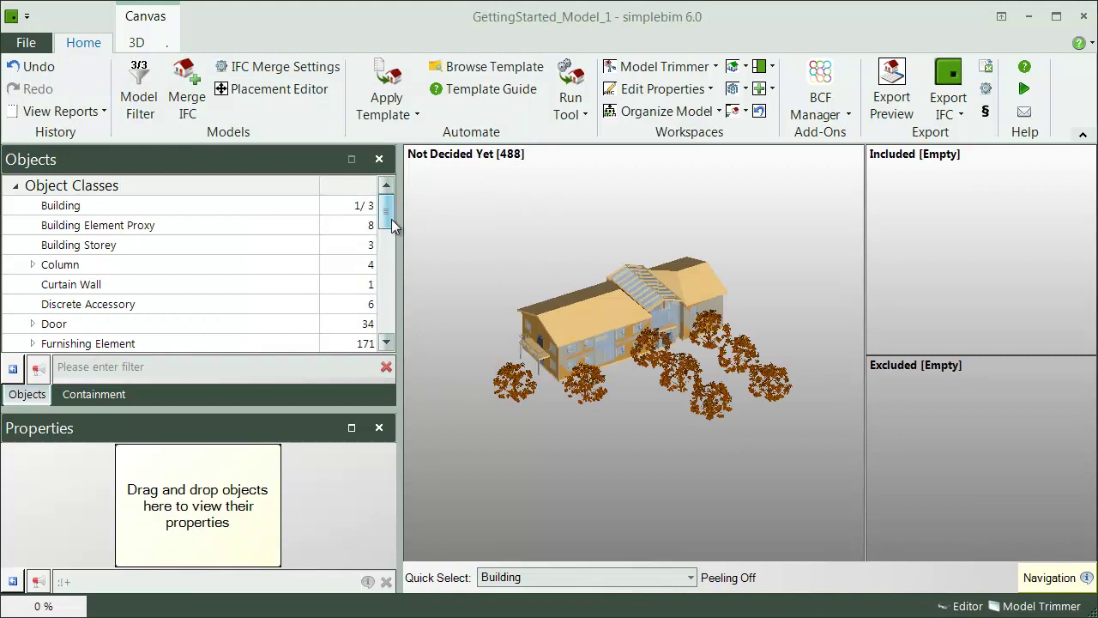
Show Model Information and highlight each model name, GettingStarted_Model_1, _2 and _3.ifc
{"action": "scroll", "coordinate": [393, 225], "scroll_direction": "down", "scroll_amount": 2}
{"action": "left_click", "coordinate": [176, 287]}
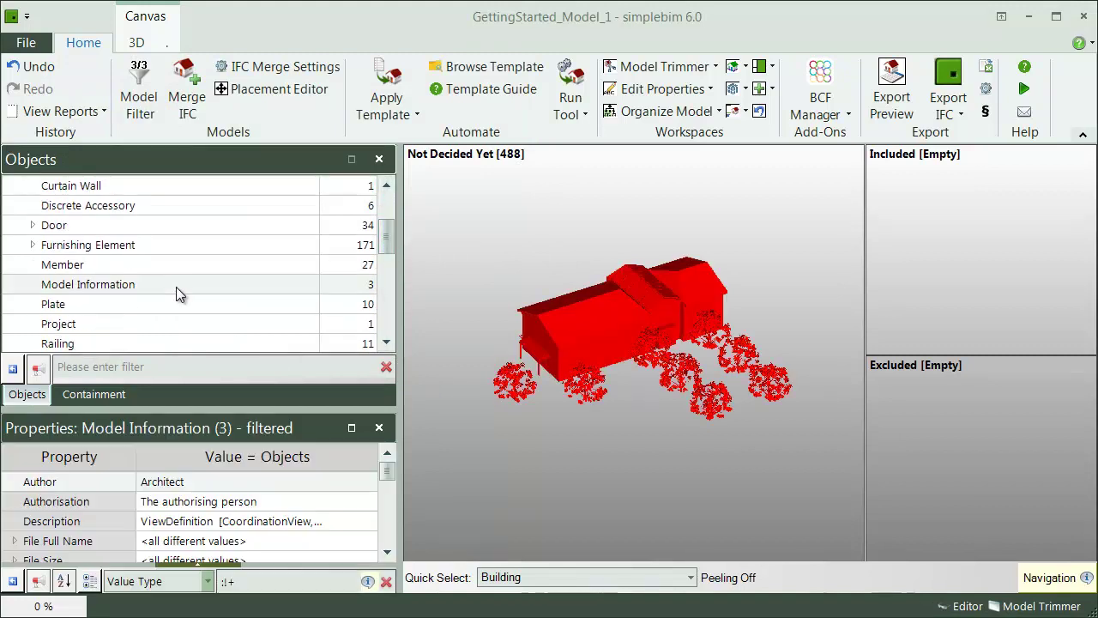
{"action": "left_click", "coordinate": [351, 427]}
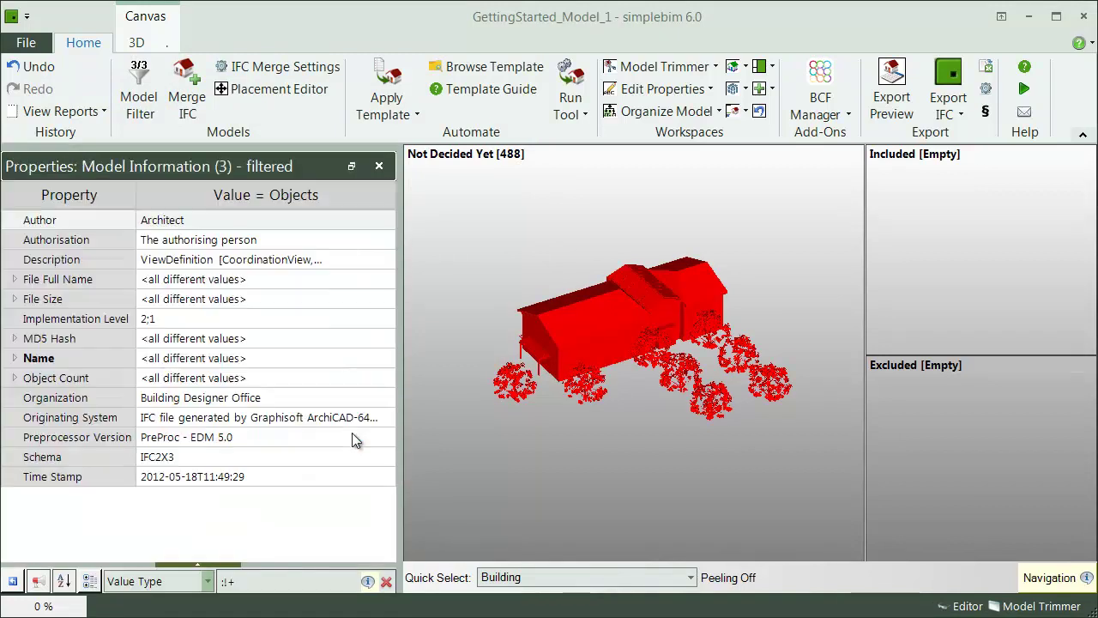
{"action": "left_click", "coordinate": [15, 358]}
{"action": "left_click", "coordinate": [288, 378]}
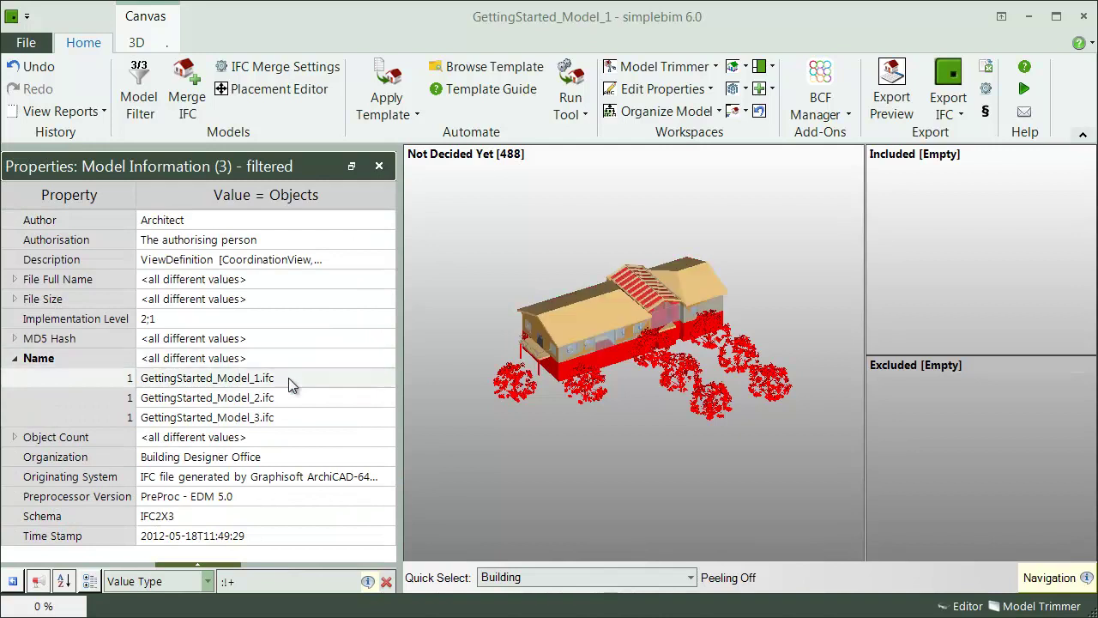
{"action": "left_click", "coordinate": [293, 396]}
{"action": "left_click", "coordinate": [289, 415]}
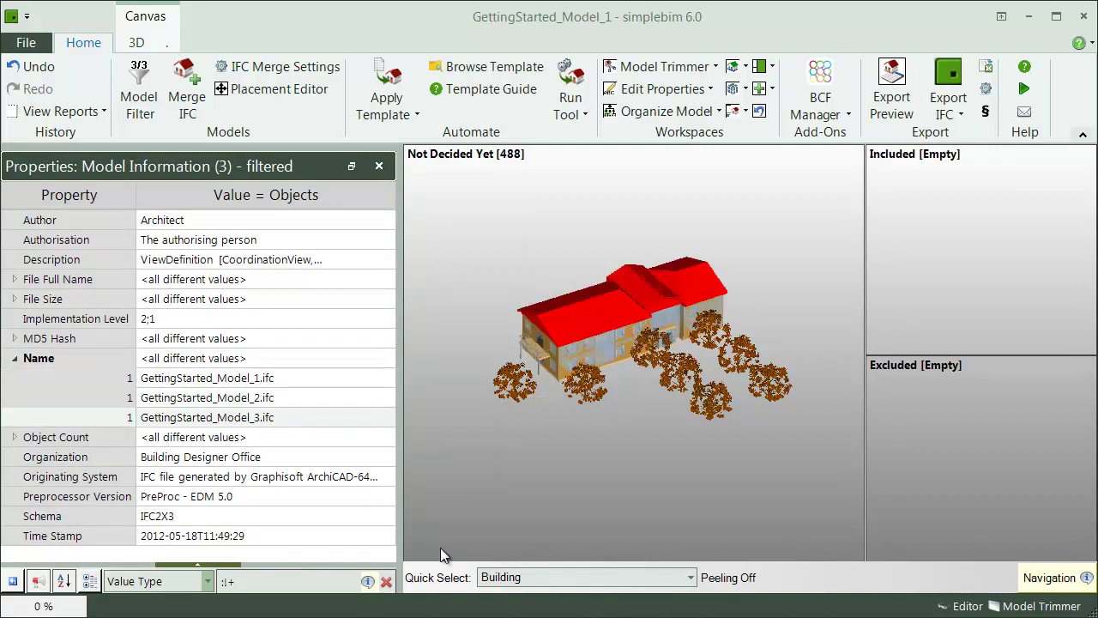
Set Quick Select to Model and pick a whole model in the 3D view
{"action": "left_click", "coordinate": [690, 577]}
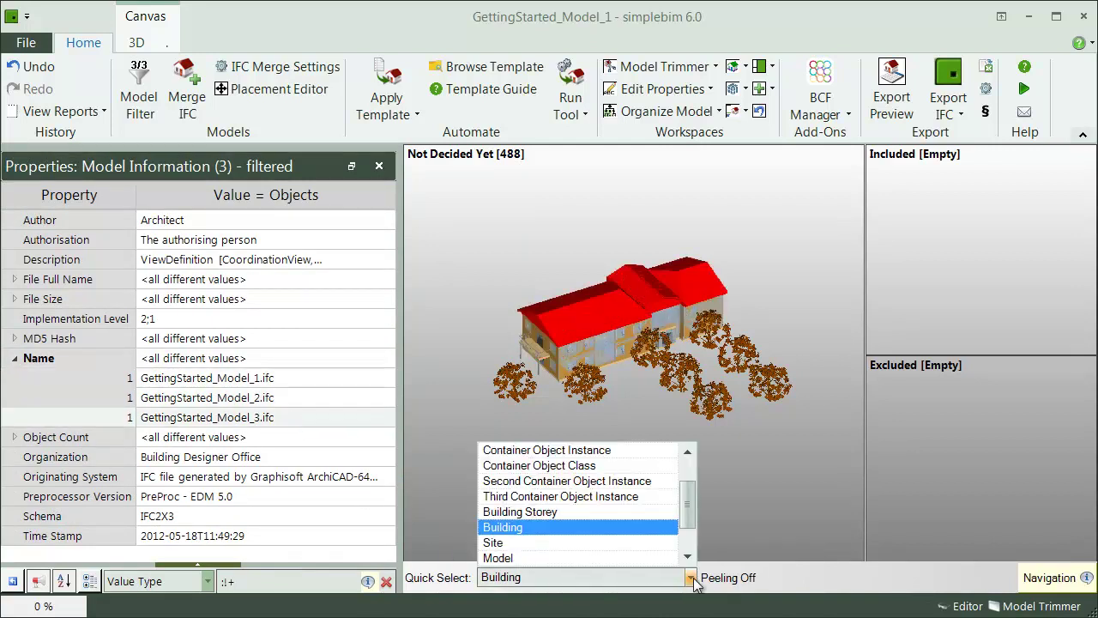
{"action": "left_click", "coordinate": [513, 556]}
{"action": "left_click", "coordinate": [569, 372]}
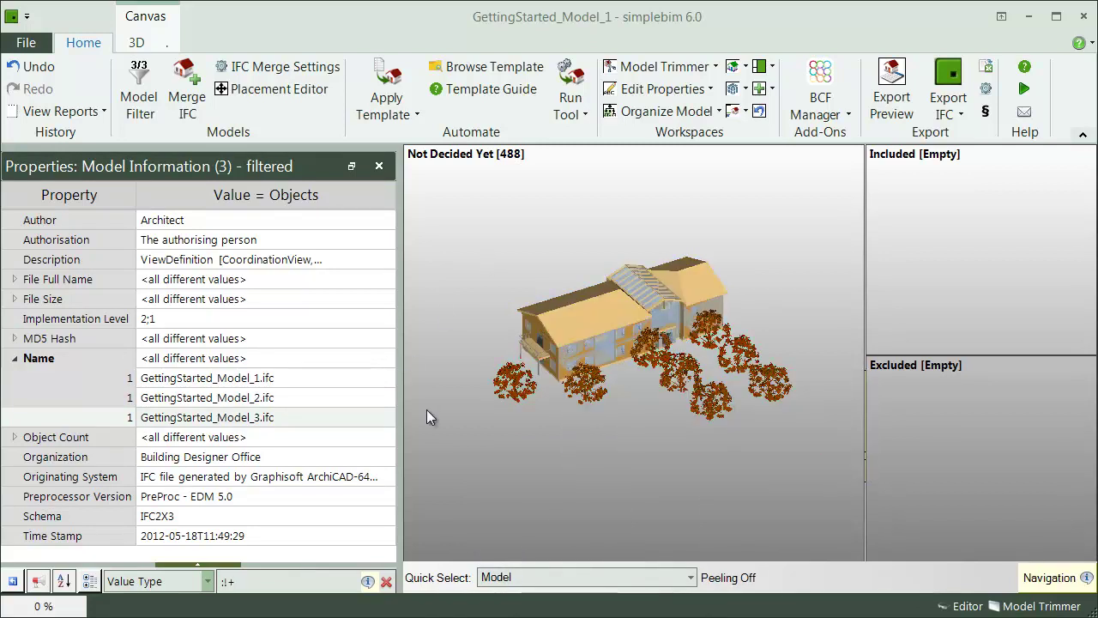
{"action": "left_click_drag", "start_coordinate": [426, 409], "coordinate": [436, 414]}
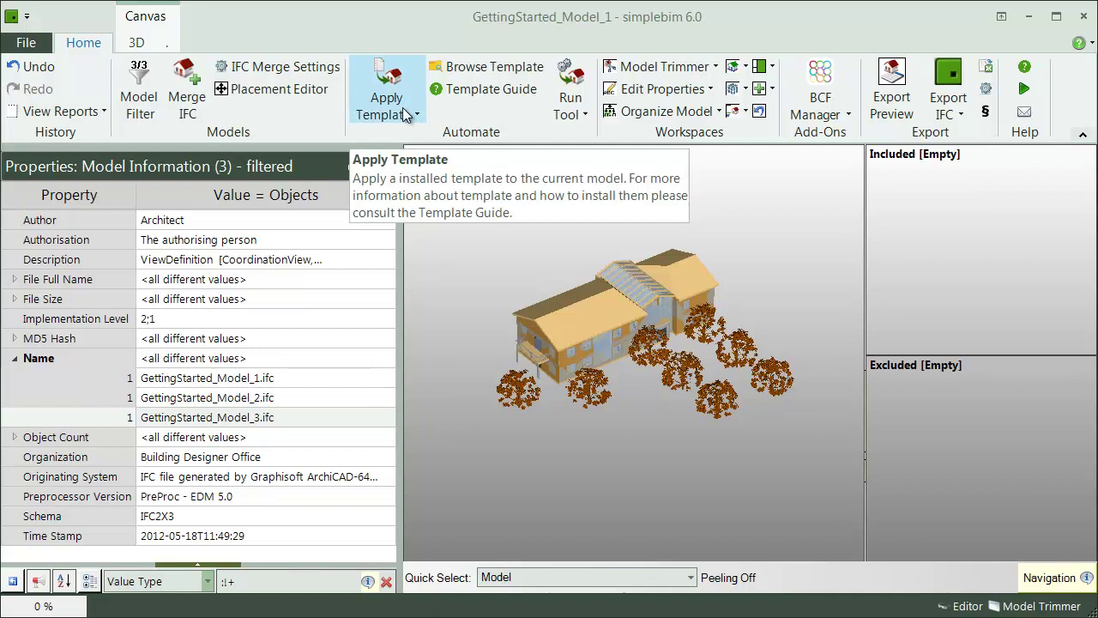
In Organize Model, exclude the Roof storey from the Containment tree, then undo to restore it
{"action": "left_click", "coordinate": [683, 117]}
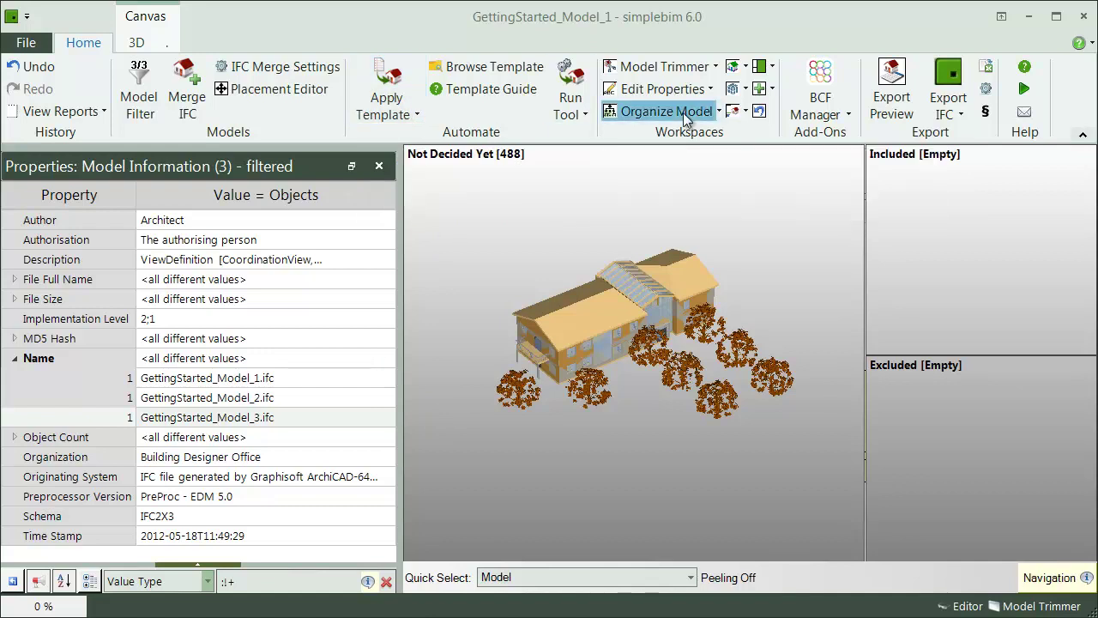
{"action": "left_click", "coordinate": [133, 285]}
{"action": "key", "text": "Delete"}
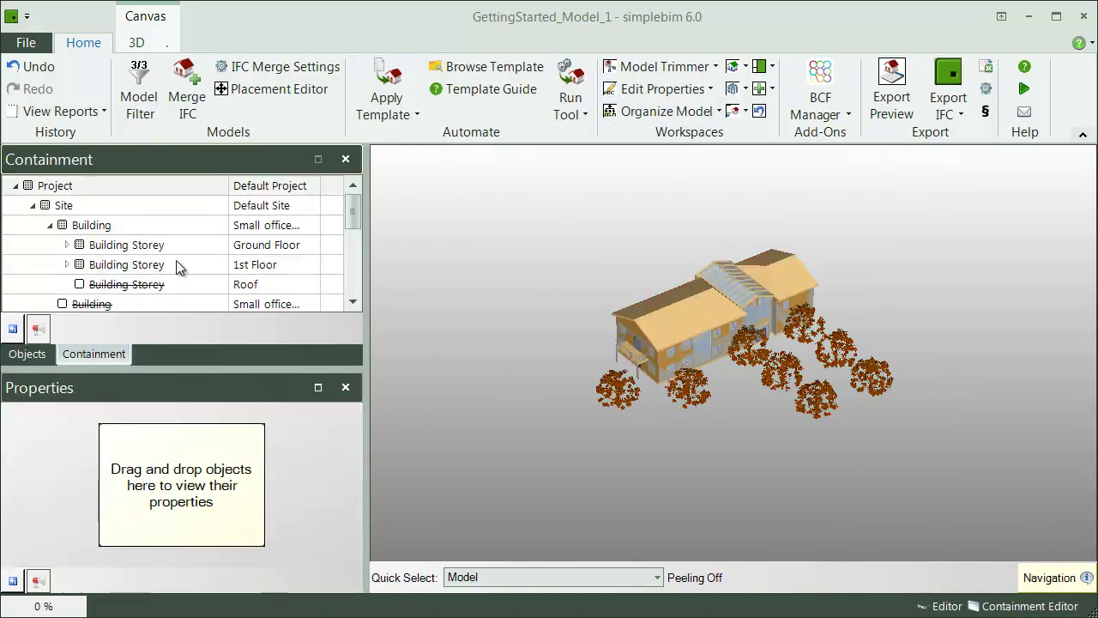
{"action": "left_click", "coordinate": [120, 264]}
{"action": "left_click", "coordinate": [33, 67]}
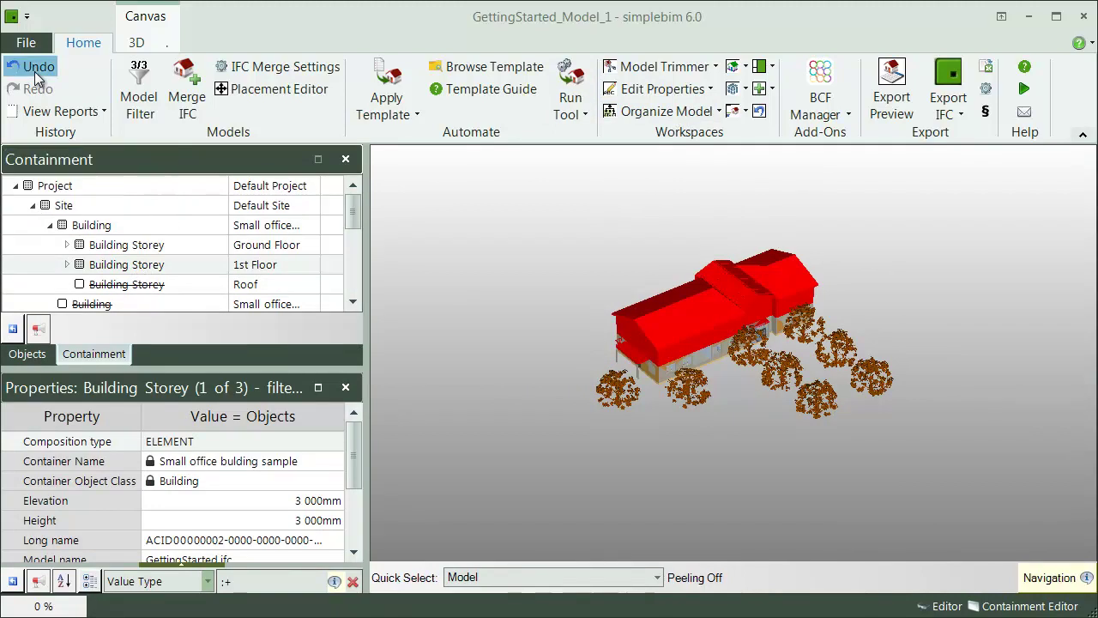